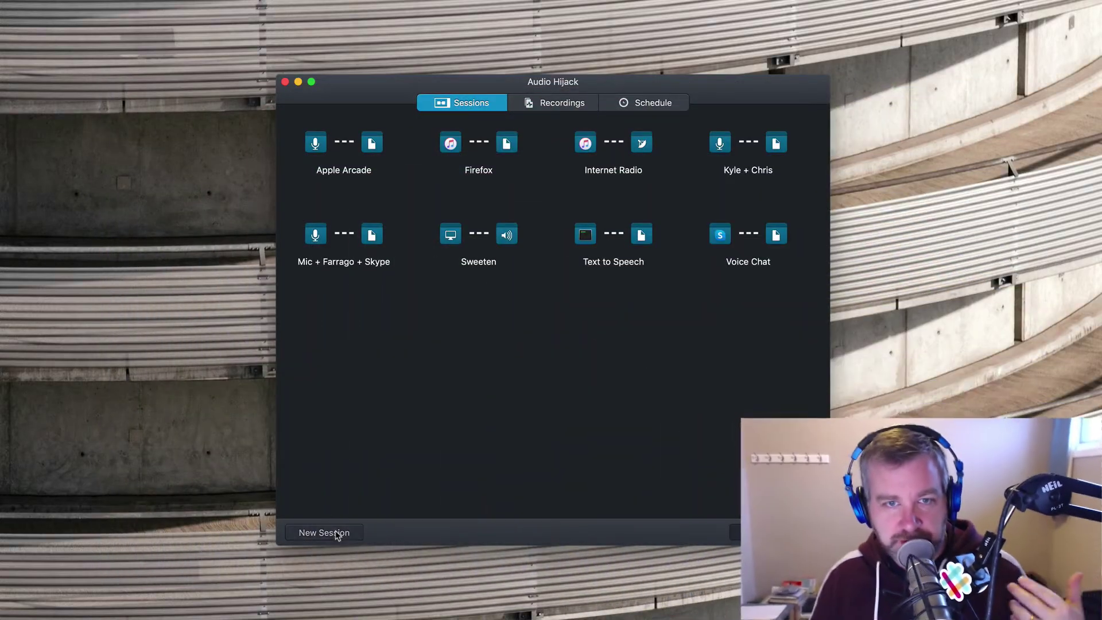
Step: Create a blank session and set the mic input's audio device to Scarlett 18i8 USB
left_click(336, 535)
left_click(394, 136)
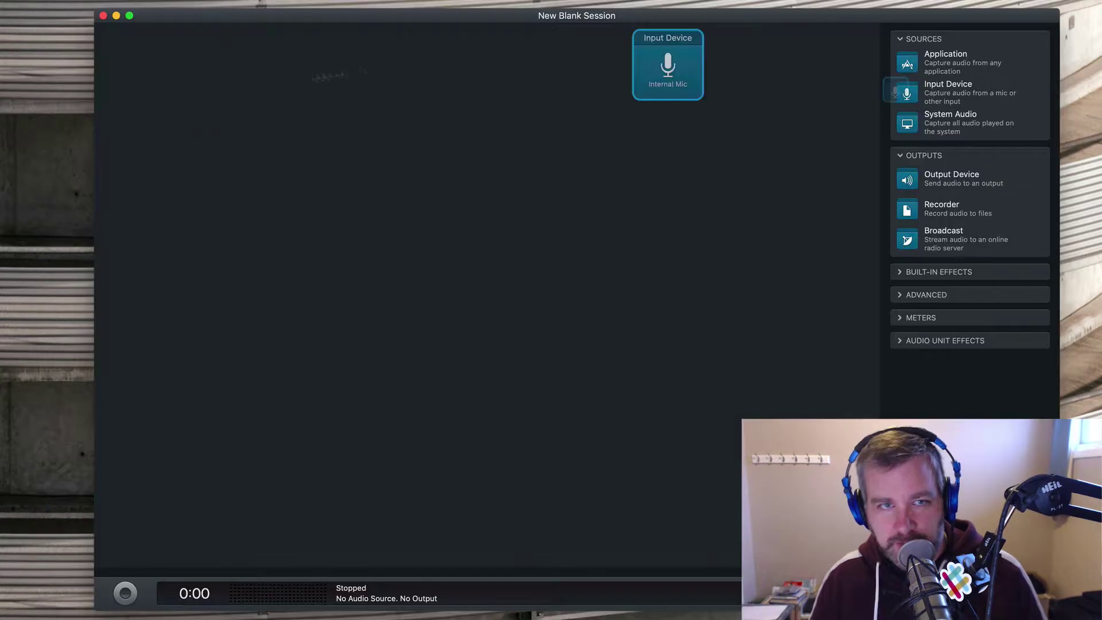
left_click_drag(665, 84, 229, 112)
left_click(228, 111)
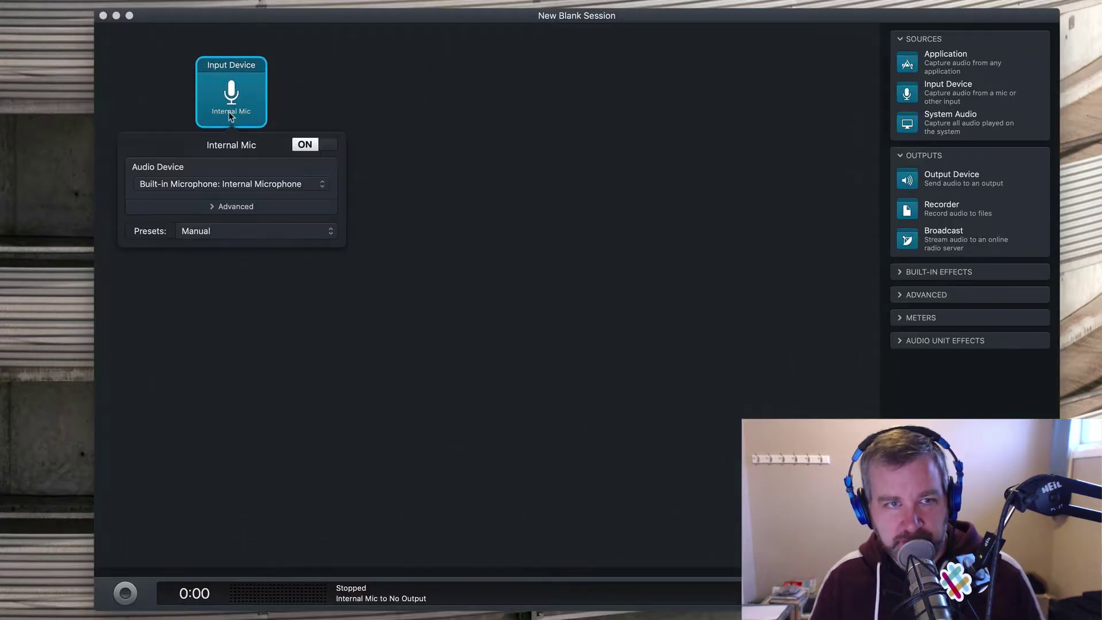
left_click(271, 185)
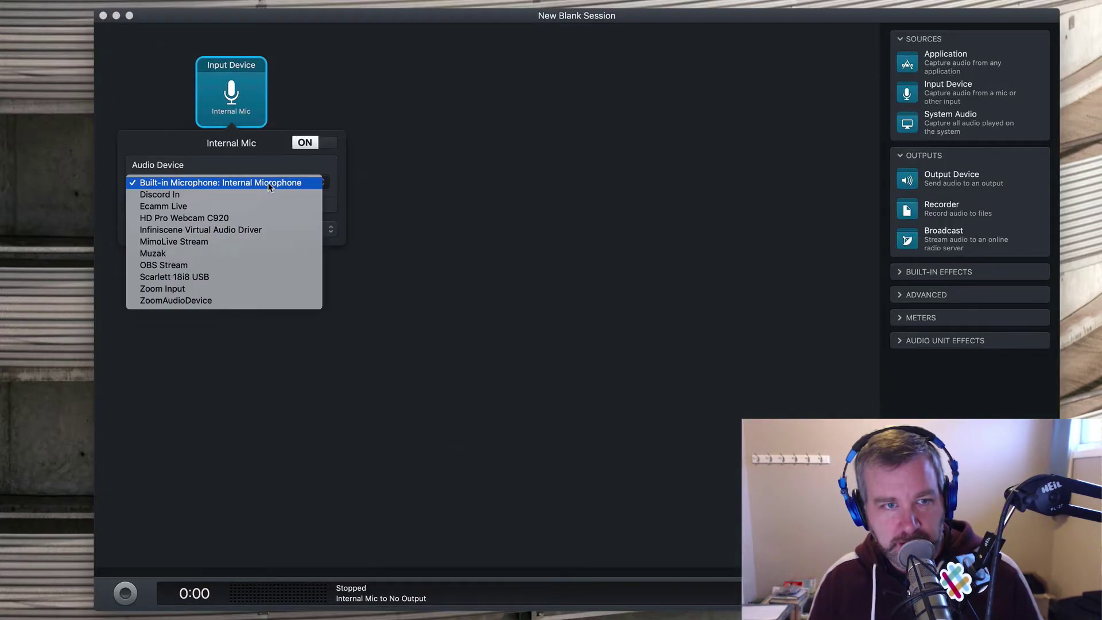
left_click(267, 281)
Step: Set the mic input's left and right channels to 1 and apply the Heil PR40 preset
left_click(237, 208)
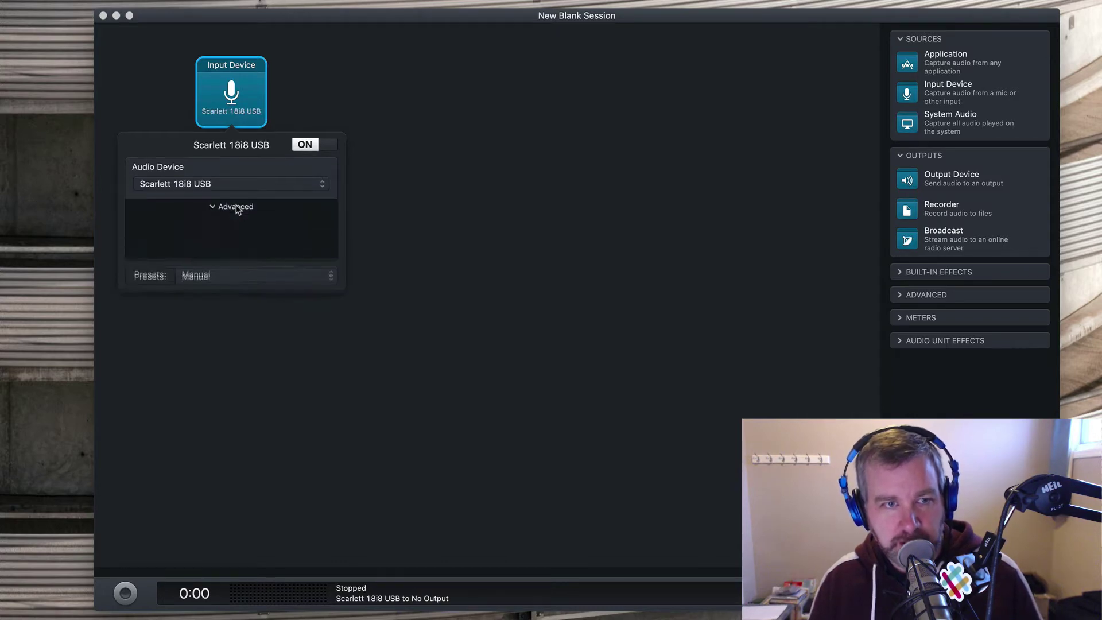
left_click(265, 228)
left_click(269, 240)
left_click(268, 246)
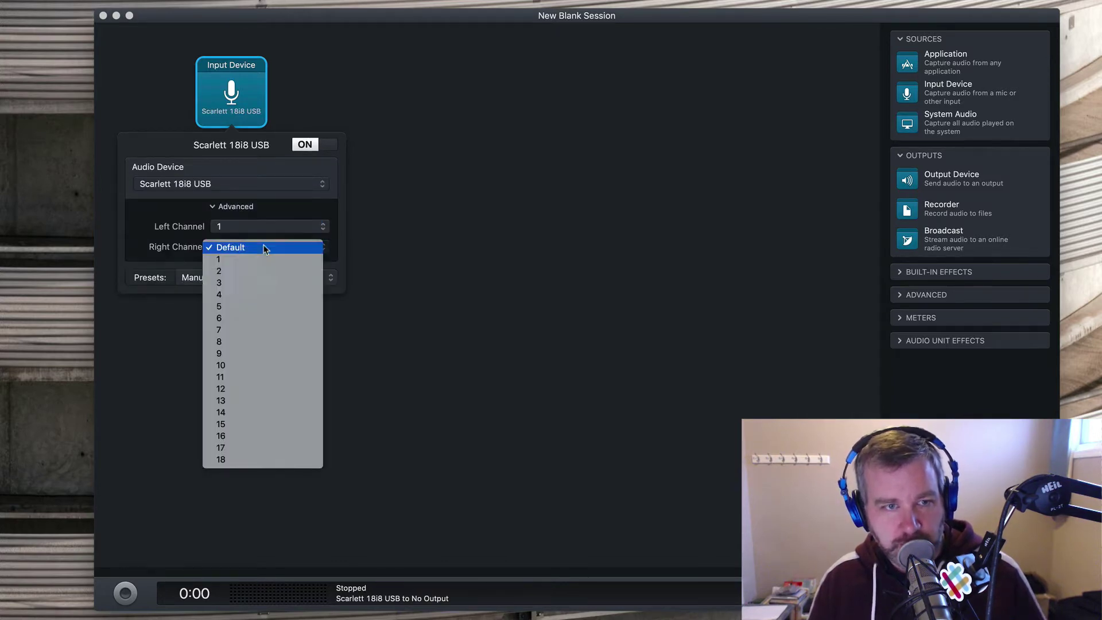
left_click(266, 259)
left_click(278, 278)
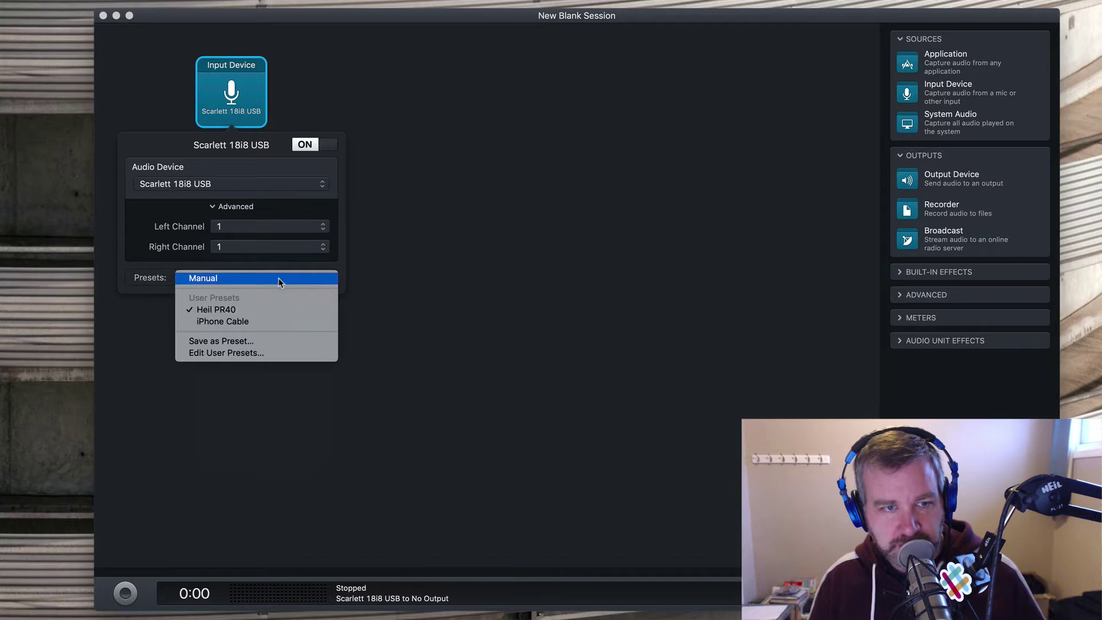
left_click(278, 311)
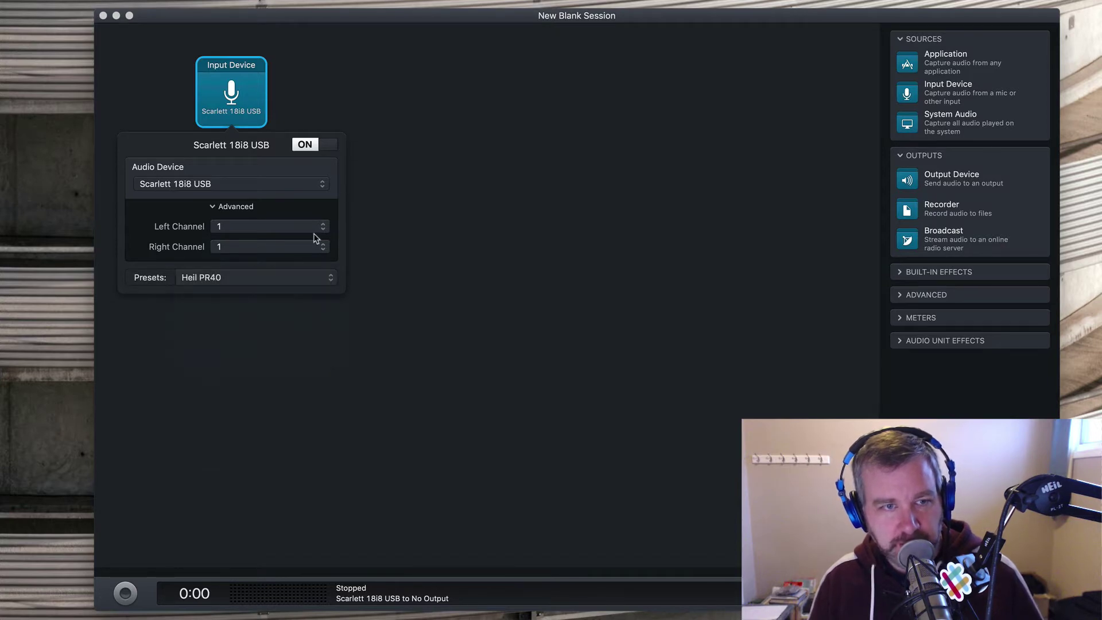
left_click(416, 266)
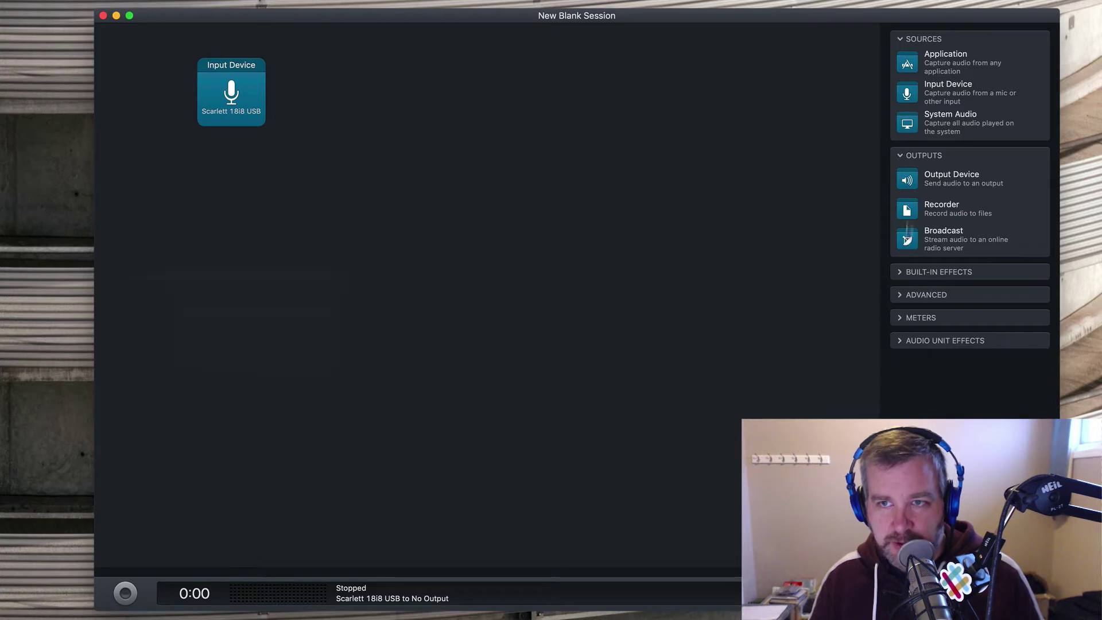
Step: Add a Skype Application source with Include audio input off and Fill playback gaps with silence on
left_click_drag(907, 63, 236, 334)
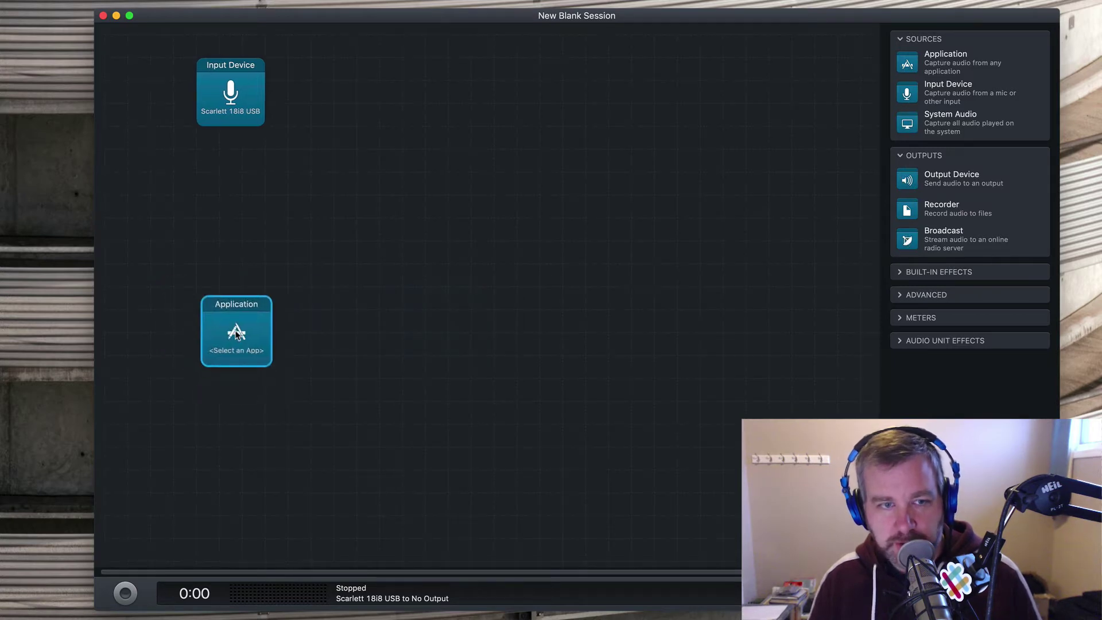
left_click(271, 426)
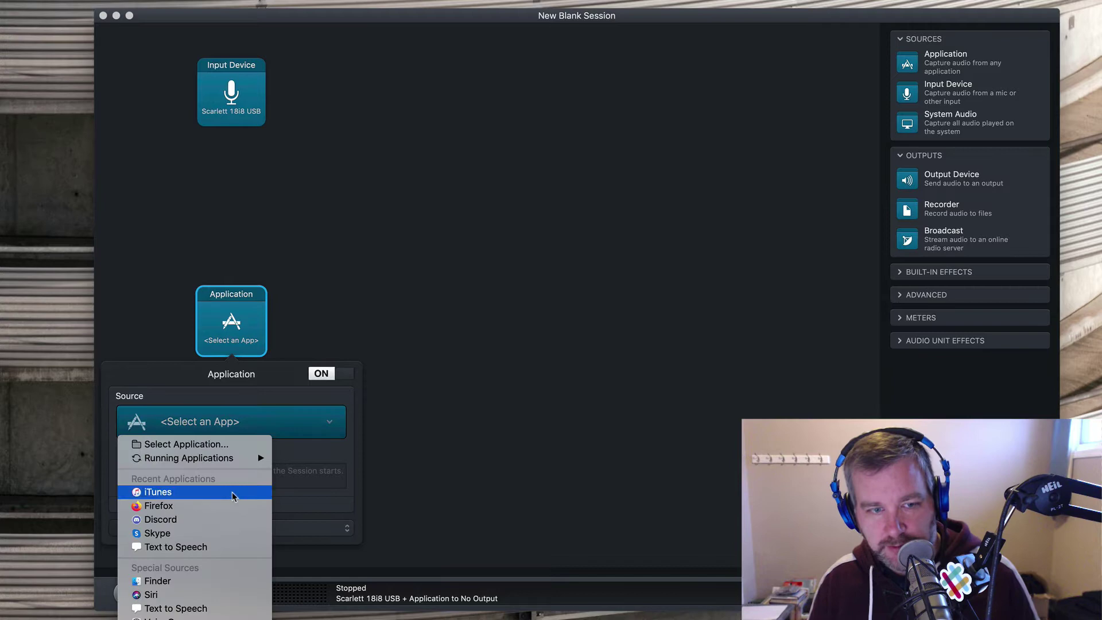
left_click(212, 533)
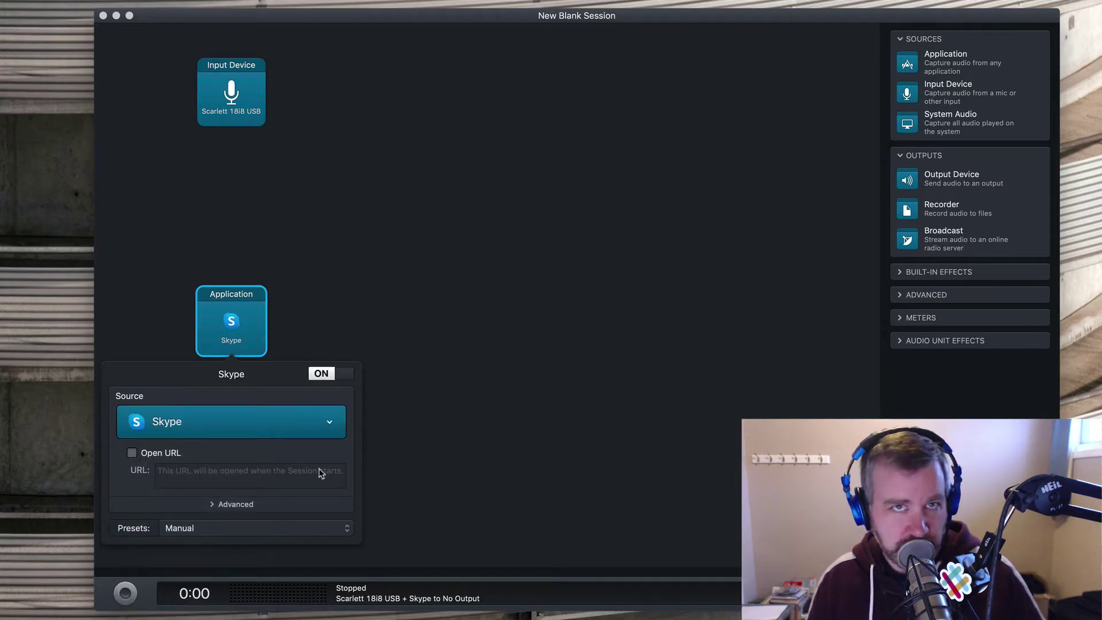
left_click(262, 507)
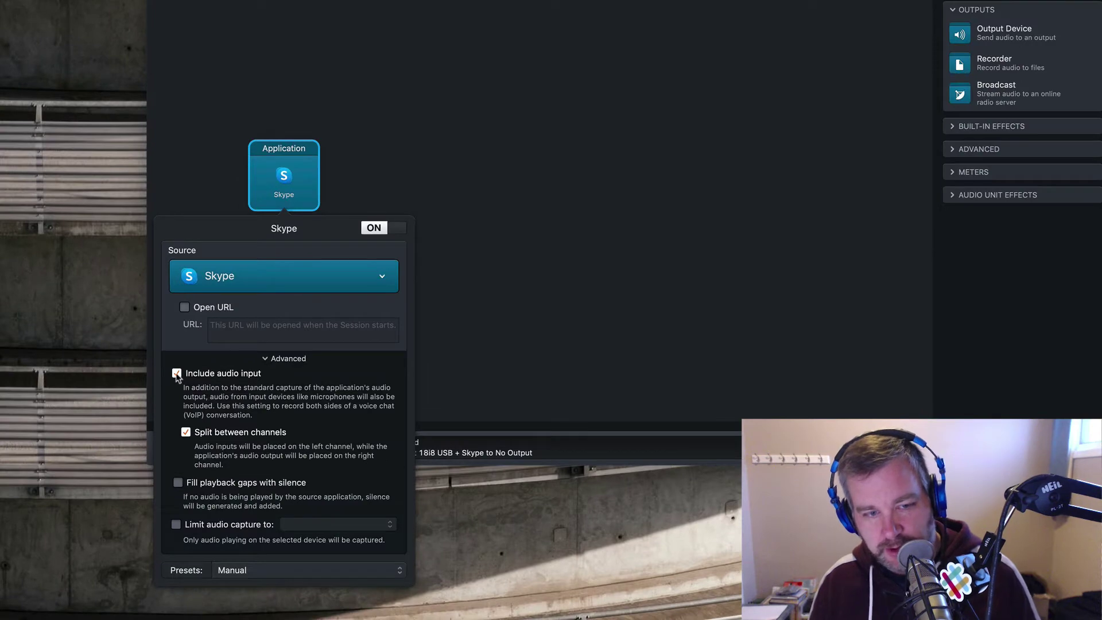
left_click(177, 374)
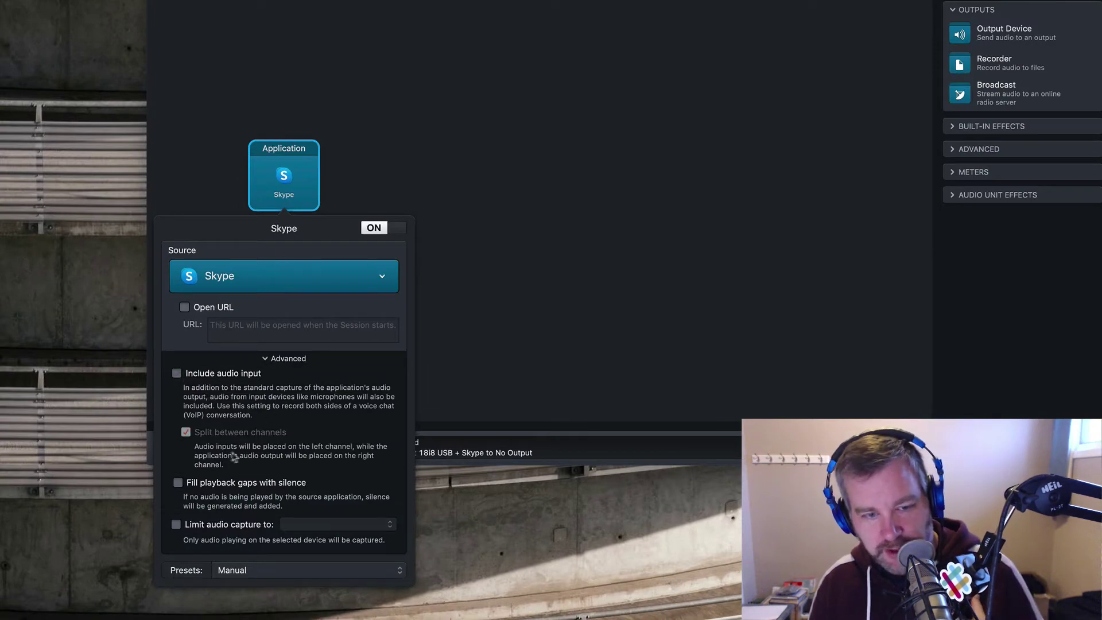
left_click(178, 482)
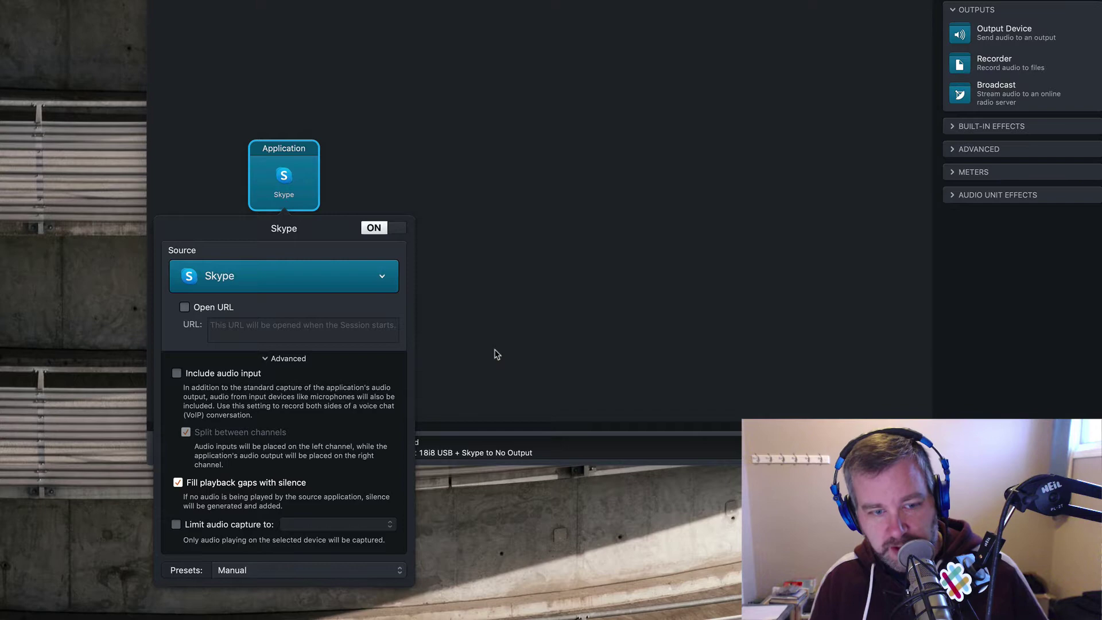
left_click(498, 355)
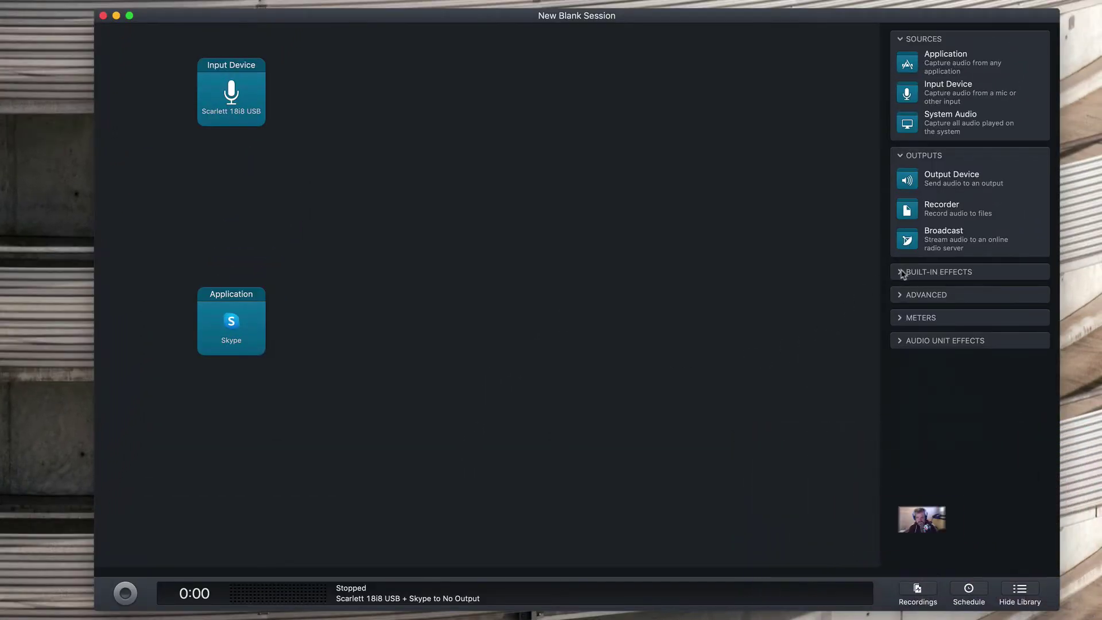
Step: Add a Volume effect after both the mic input and the Skype source
left_click(925, 272)
left_click_drag(909, 511, 346, 95)
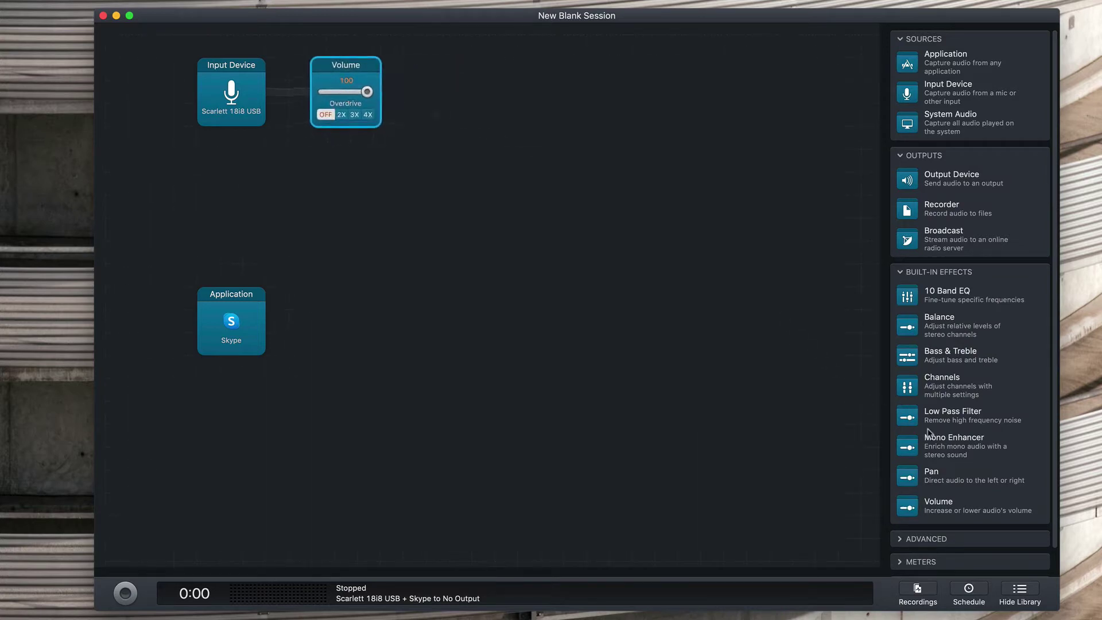
left_click_drag(913, 514, 348, 322)
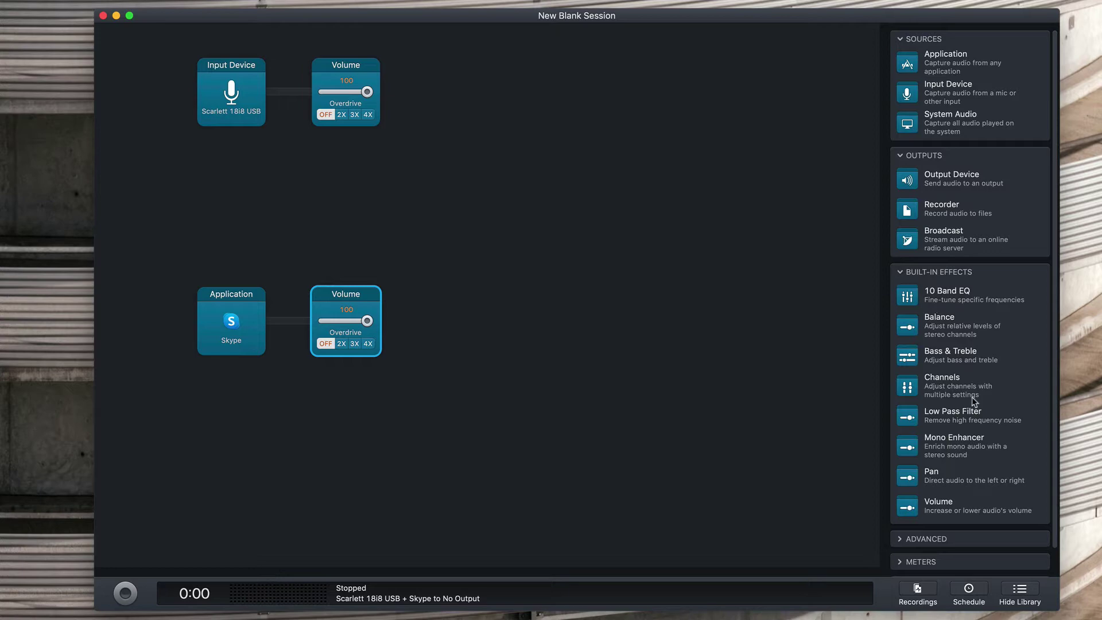
Step: Add a Peak/RMS meter after the Volume block on both the mic and Skype chains
left_click(933, 540)
scroll(941, 488, "down", 5)
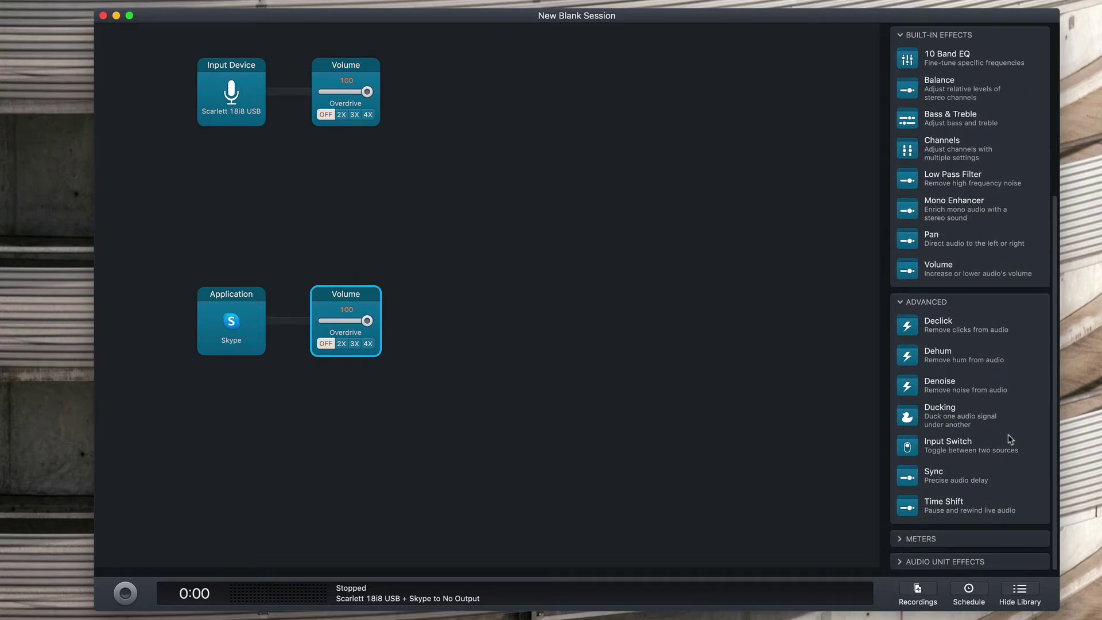
left_click(952, 539)
scroll(976, 354, "down", 4)
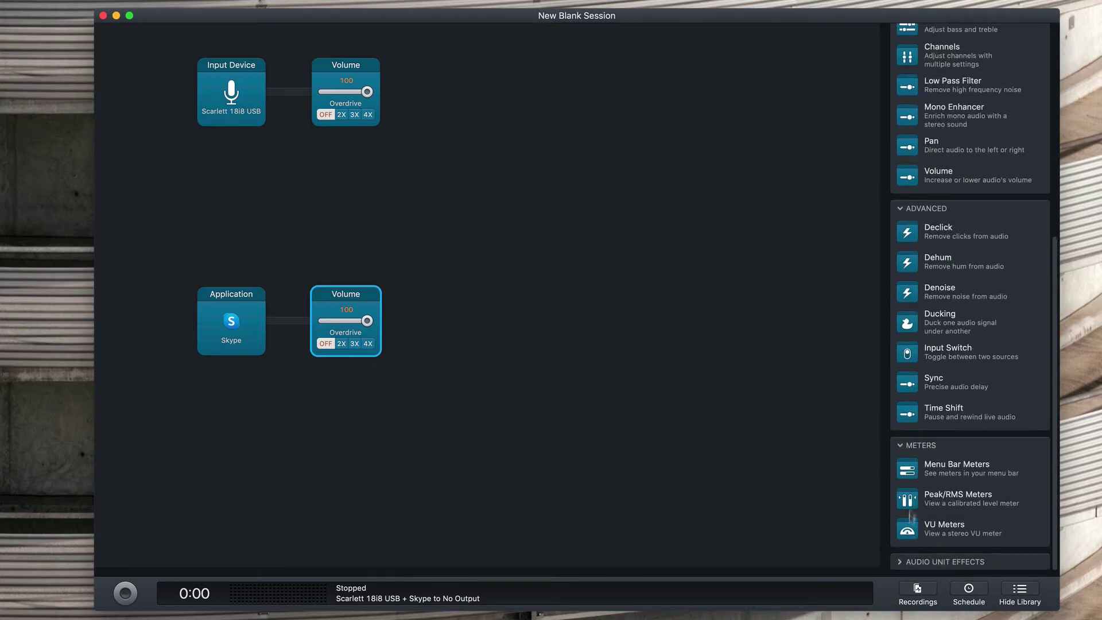
left_click_drag(907, 504, 451, 127)
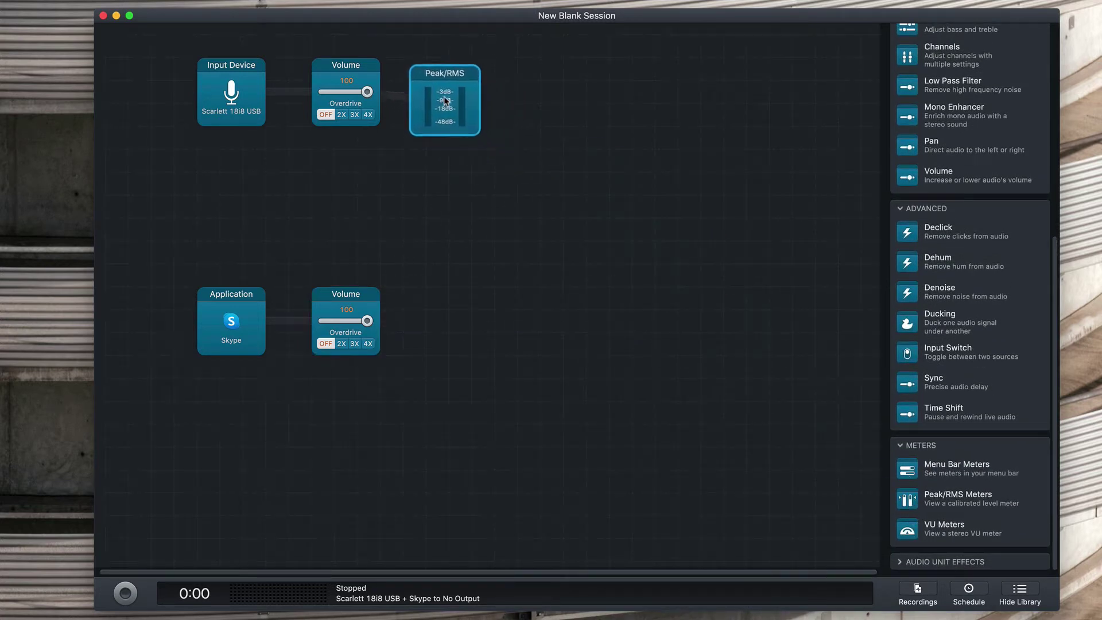
left_click_drag(918, 487, 454, 327)
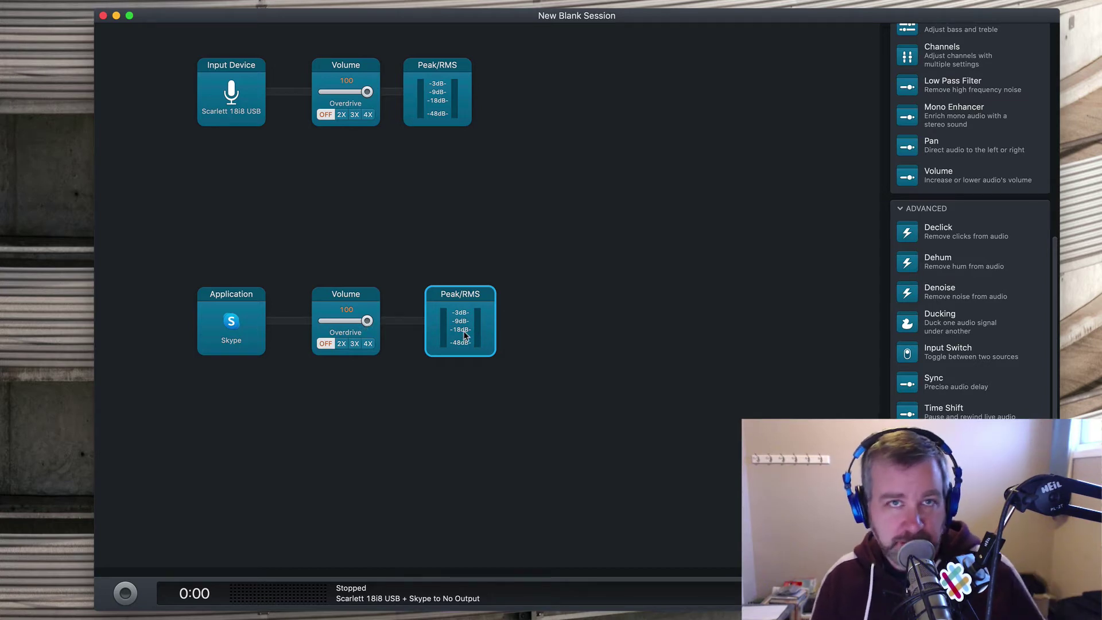
left_click(438, 92)
scroll(997, 161, "up", 6)
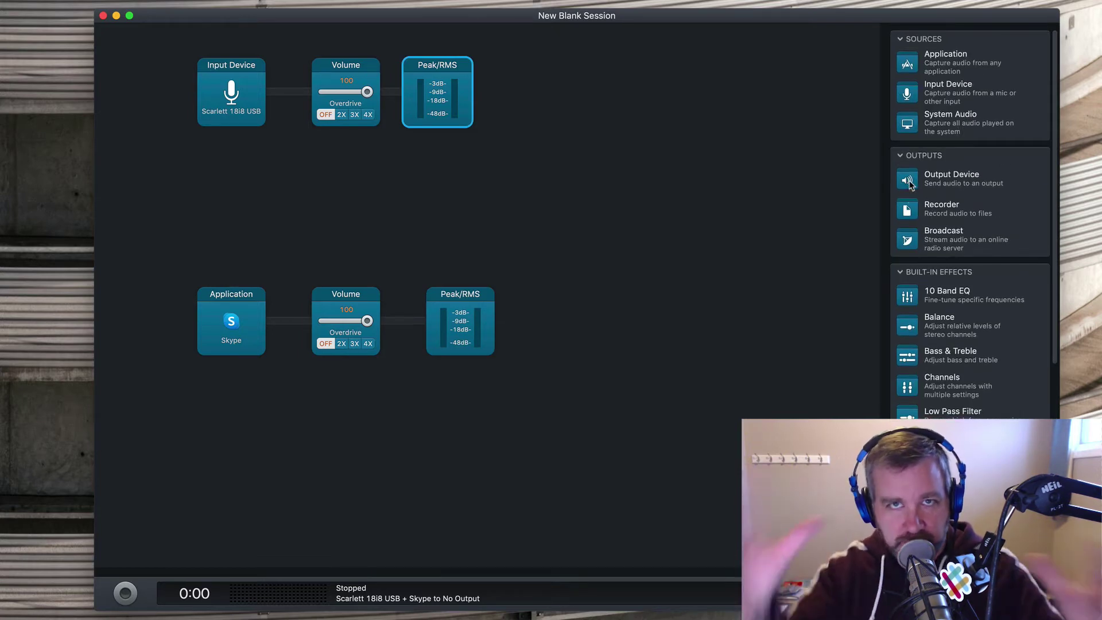
Step: End the mic chain with an Output Device set to Scarlett 18i8 USB
left_click_drag(909, 184, 545, 95)
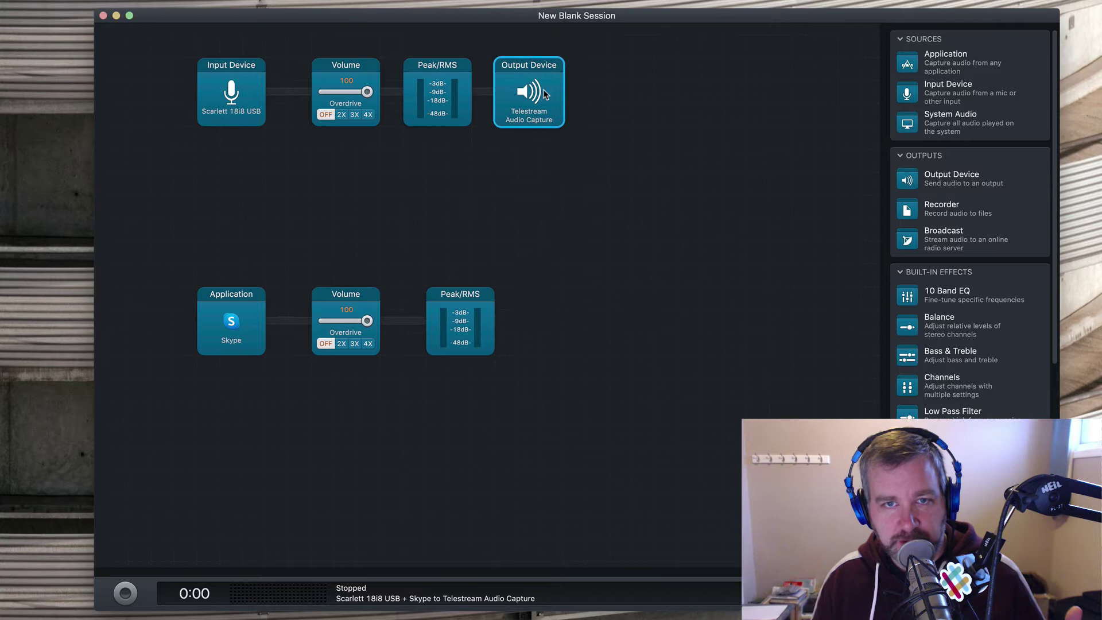
left_click(545, 95)
left_click(549, 187)
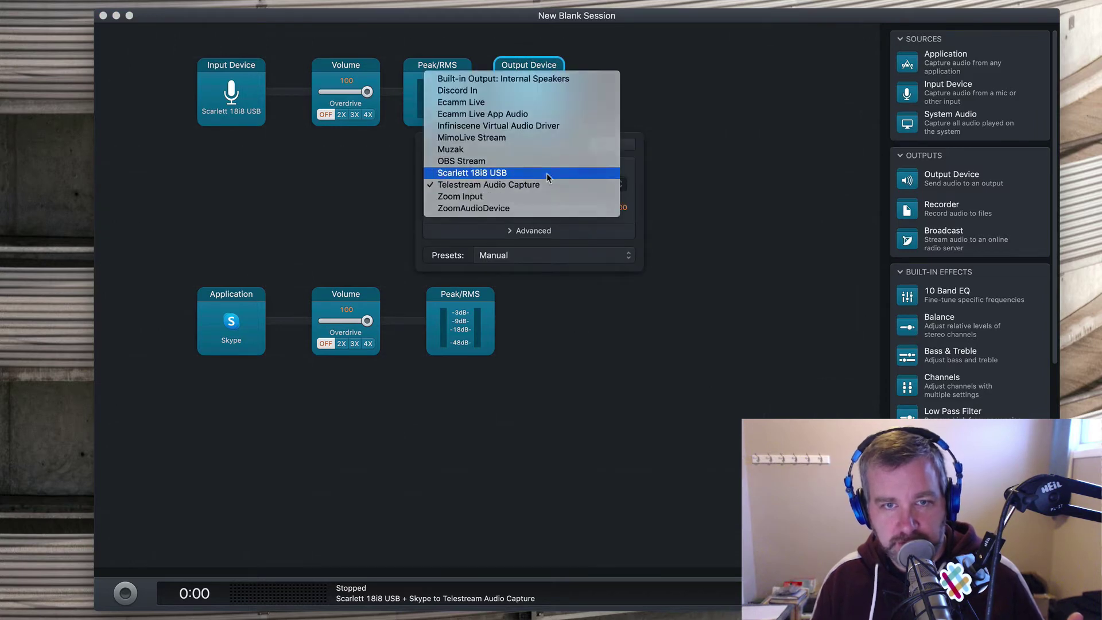
left_click(550, 174)
left_click(681, 260)
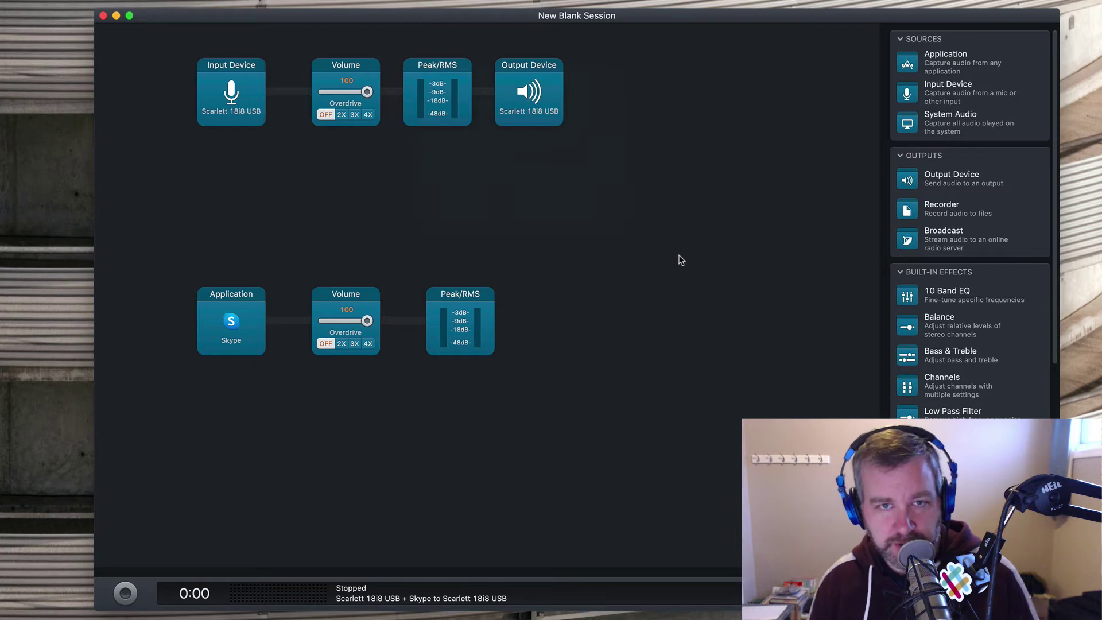
left_click(527, 101)
scroll(970, 224, "down", 2)
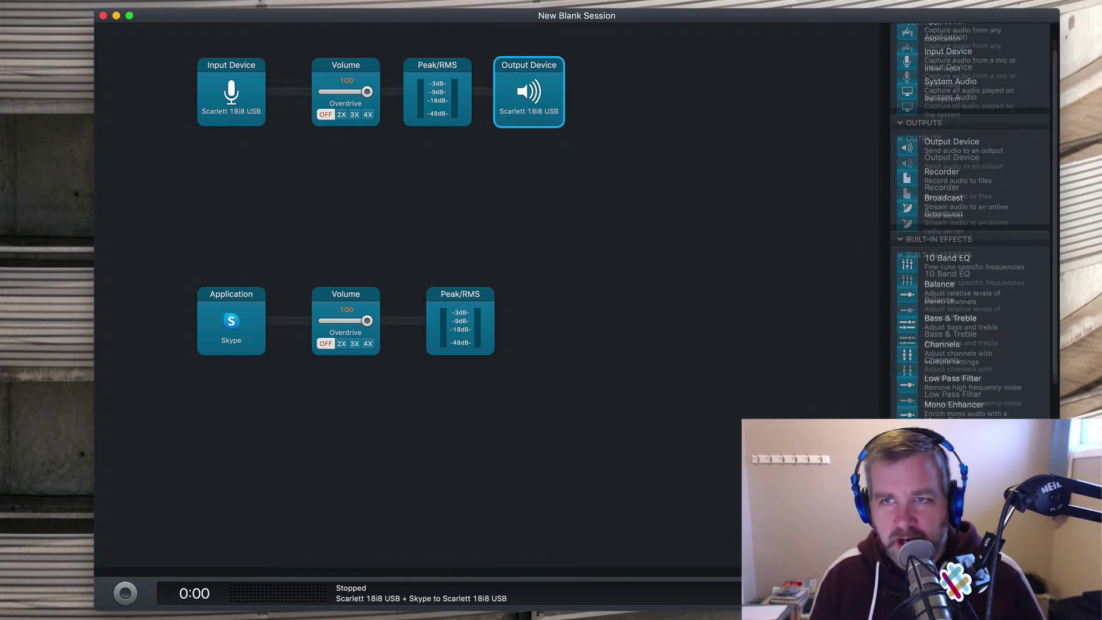
scroll(902, 147, "up", 2)
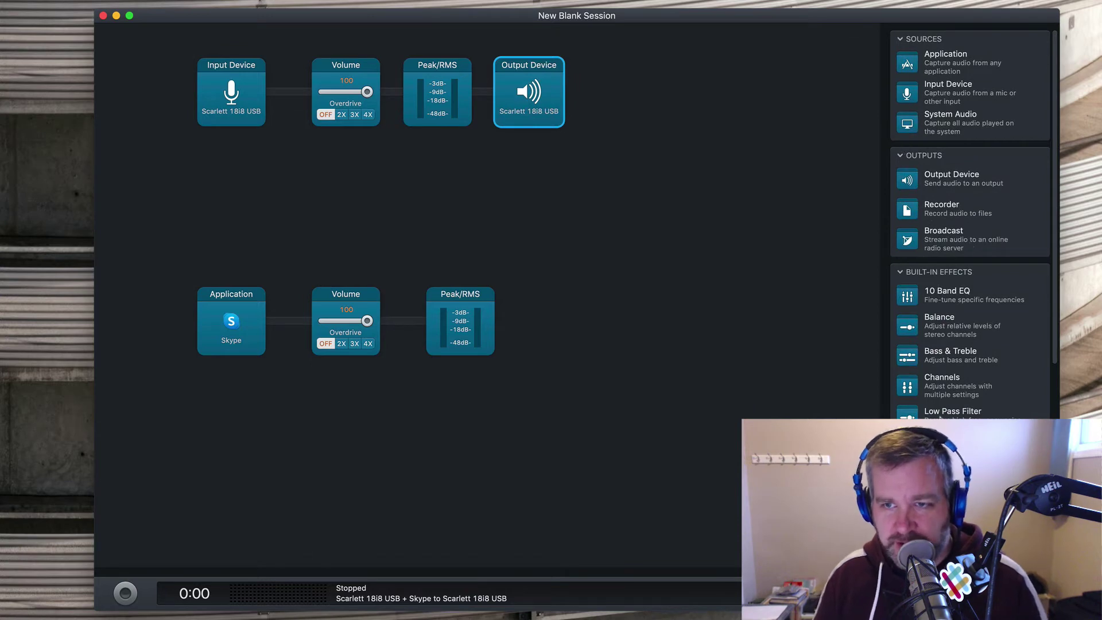
scroll(940, 417, "down", 8)
scroll(940, 416, "up", 10)
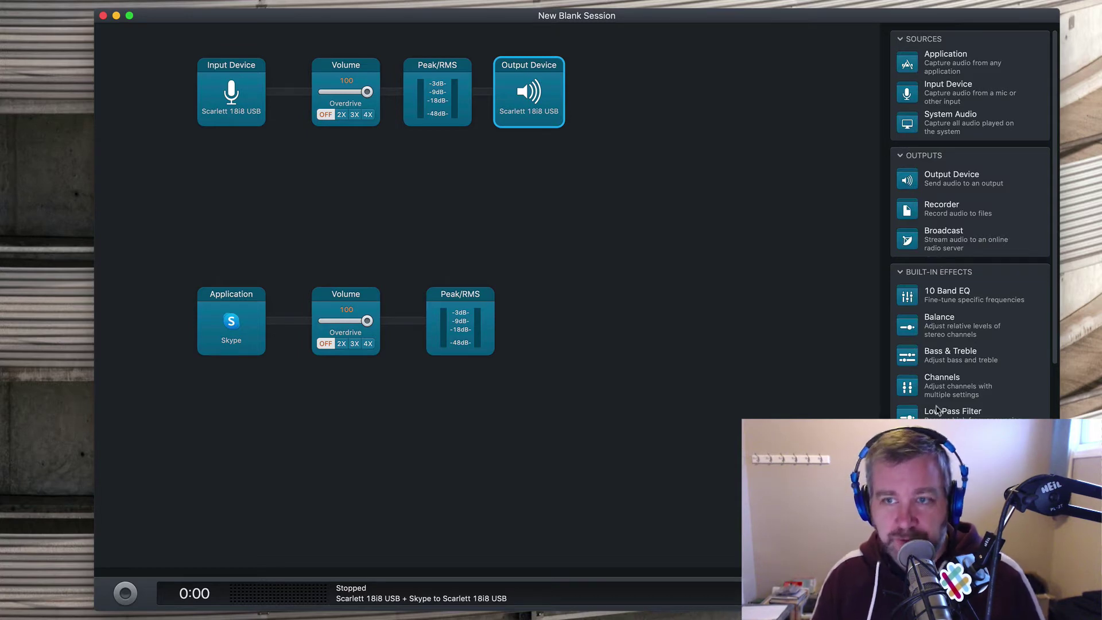
Step: Add a Scarlett 18i8 USB Output Device to the Skype chain and turn that block off
left_click_drag(908, 180, 564, 329)
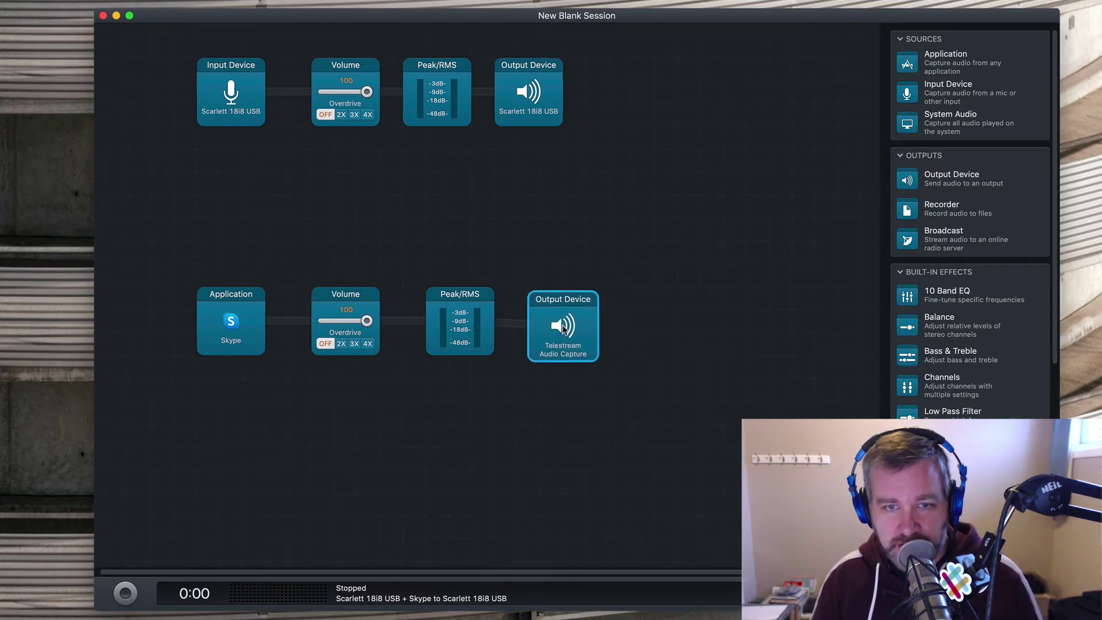
left_click(564, 329)
left_click(559, 416)
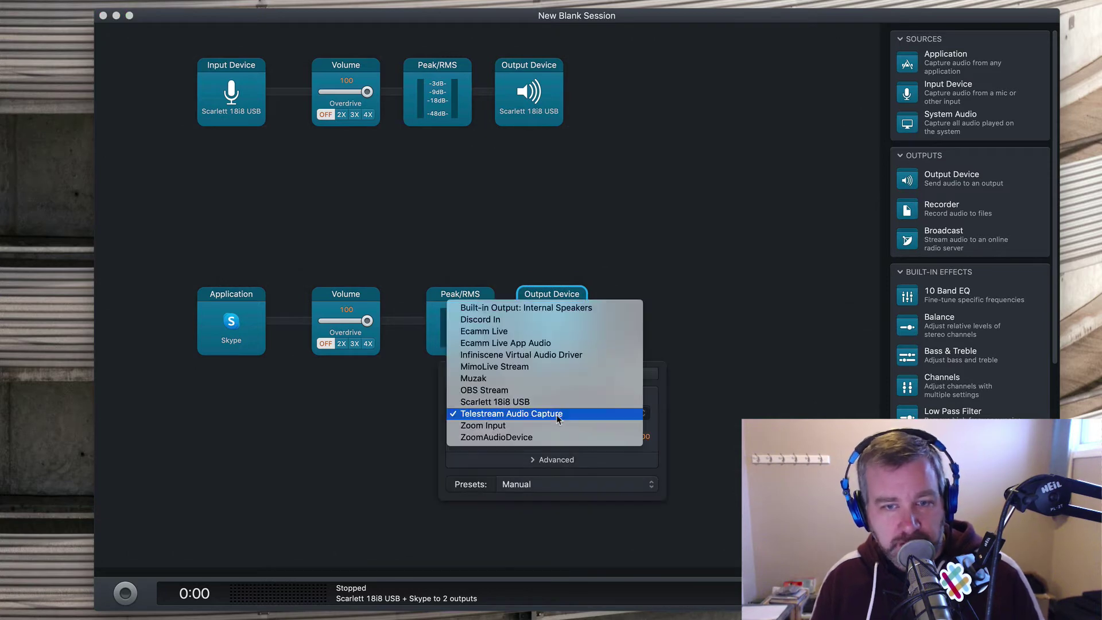
left_click(560, 403)
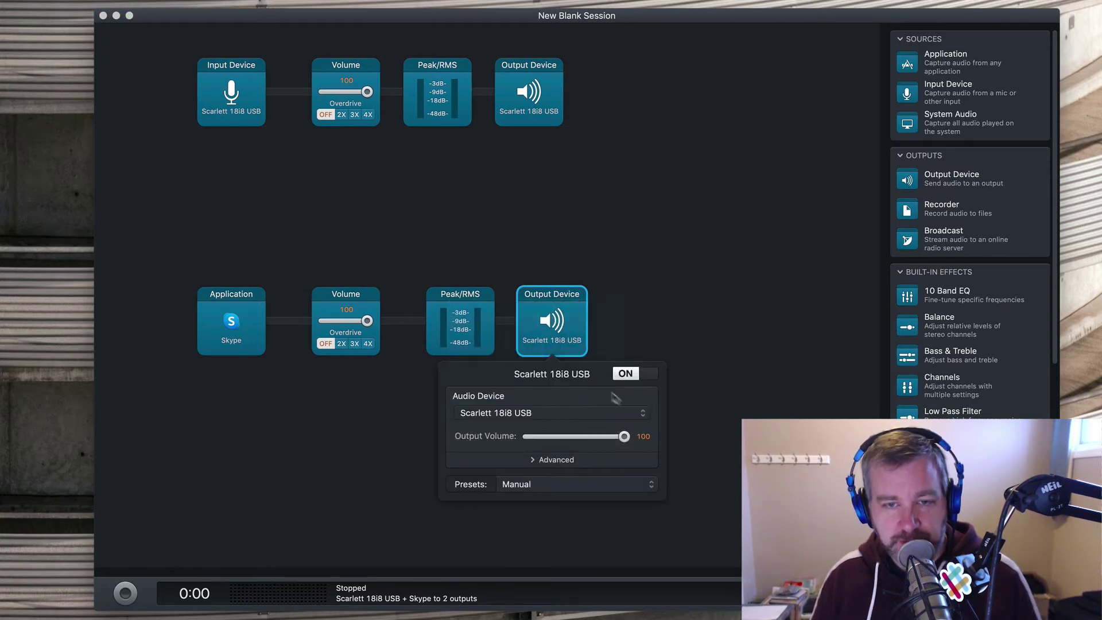
left_click(691, 315)
left_click(553, 321)
right_click(554, 320)
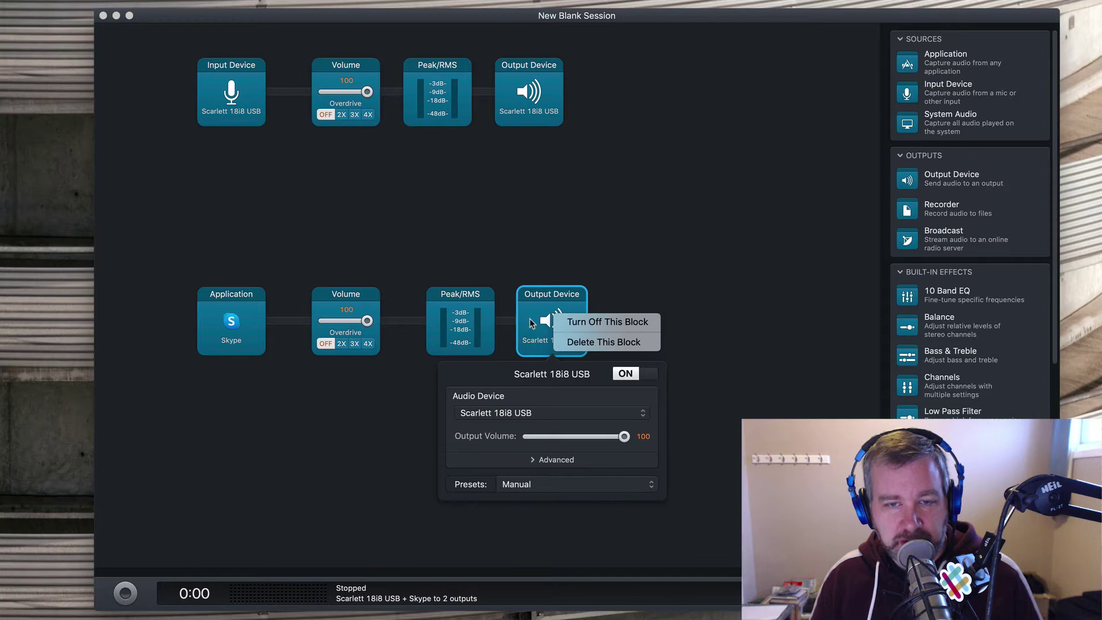
left_click(587, 323)
left_click(713, 340)
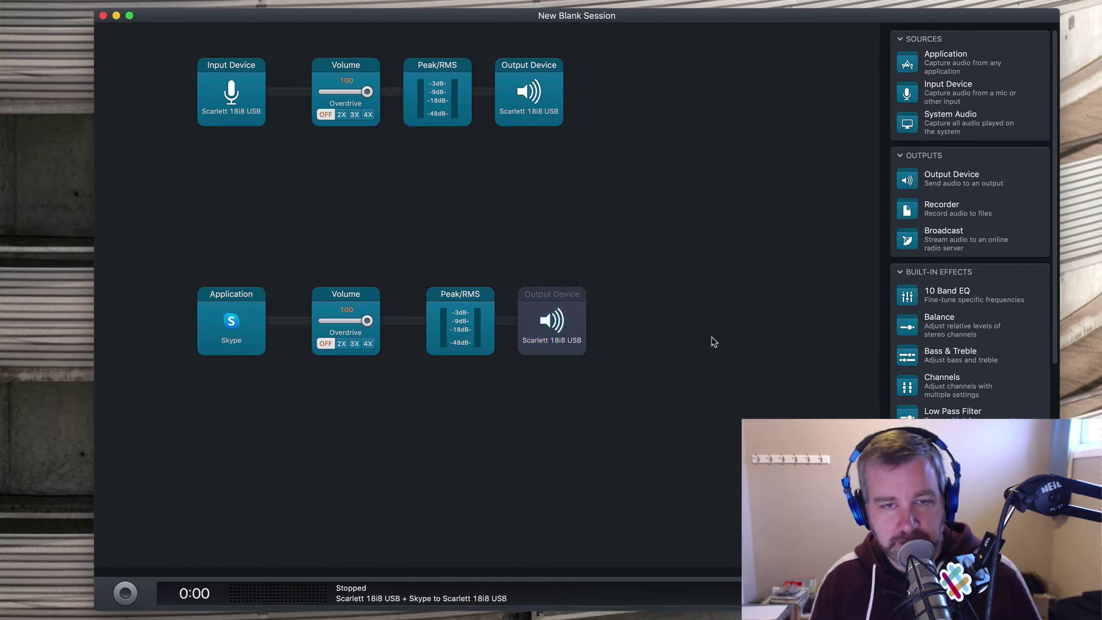
Step: Add a Recorder to the mic and Skype chains, setting the mic recorder to Uncompressed AIFF
left_click_drag(904, 215, 648, 96)
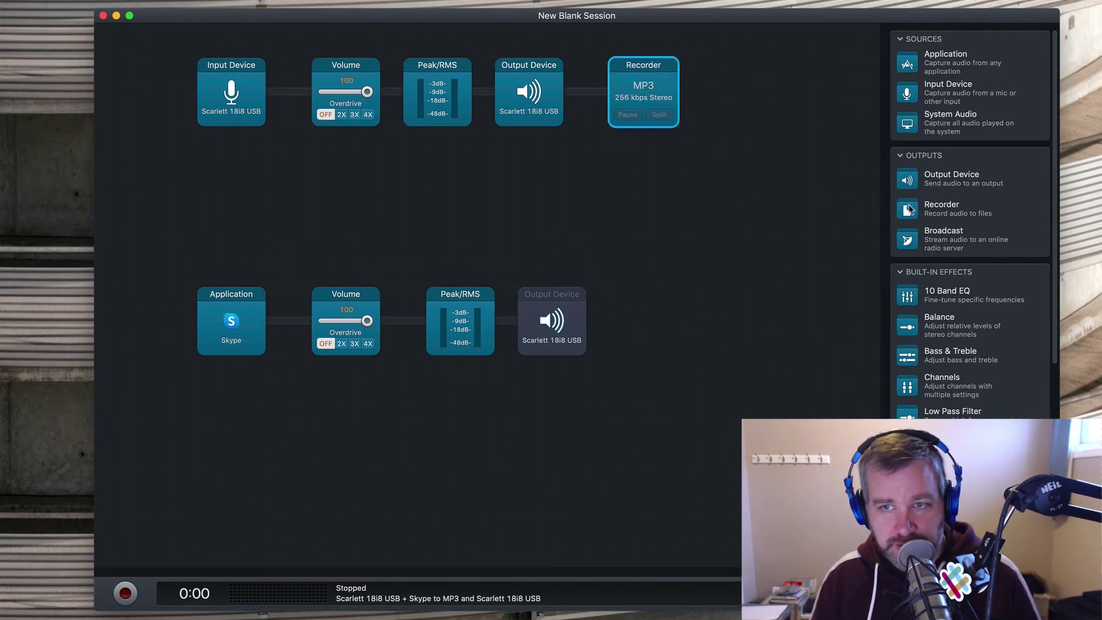
left_click_drag(910, 209, 626, 313)
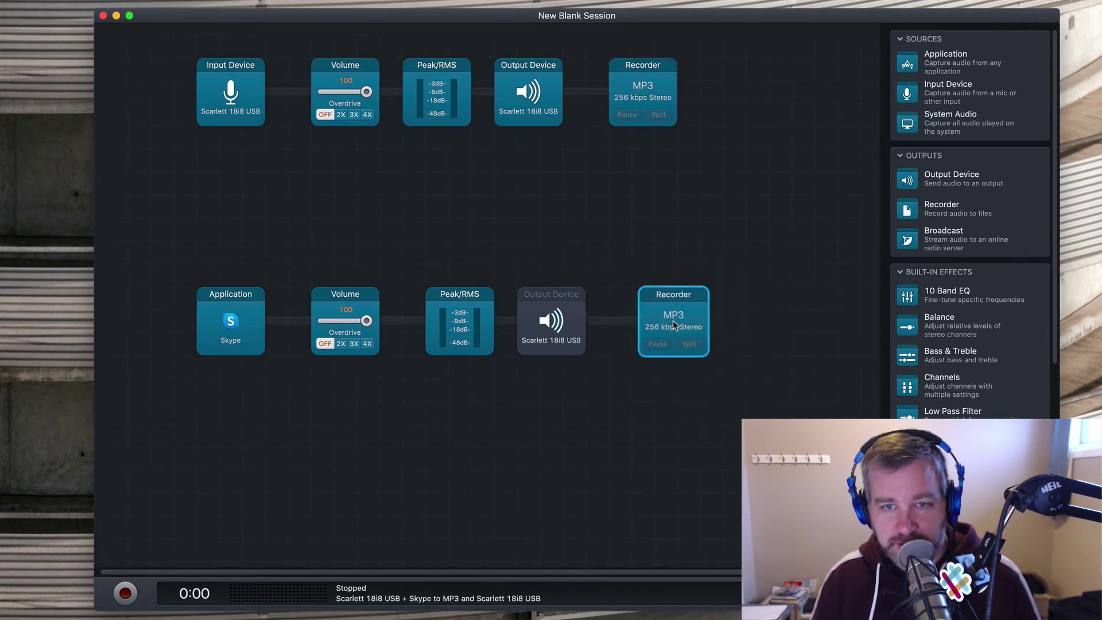
left_click(636, 92)
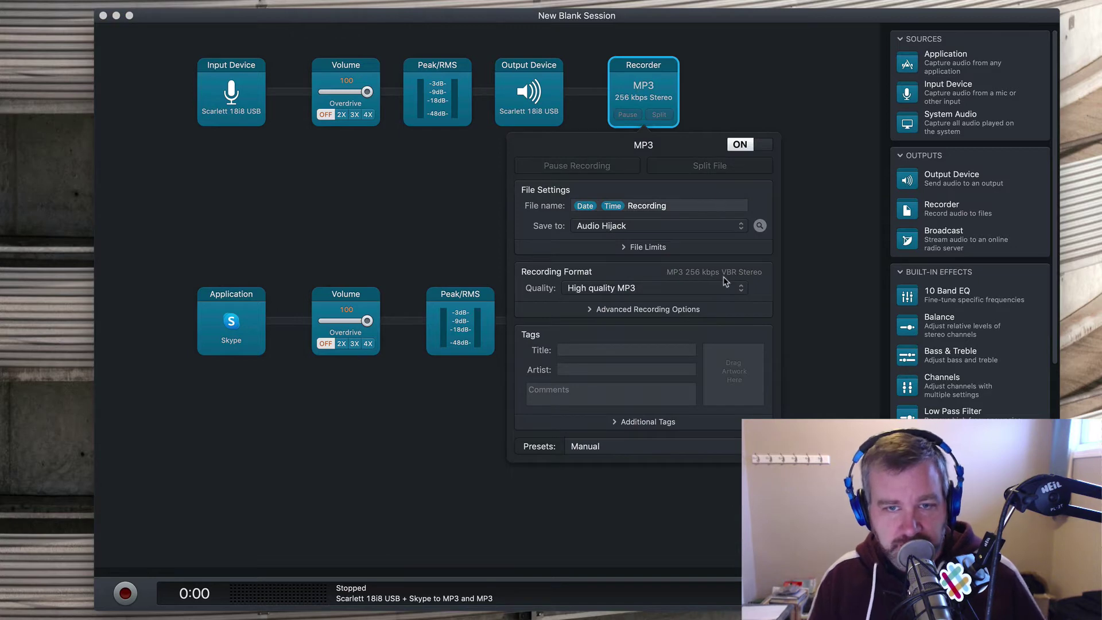
left_click(701, 289)
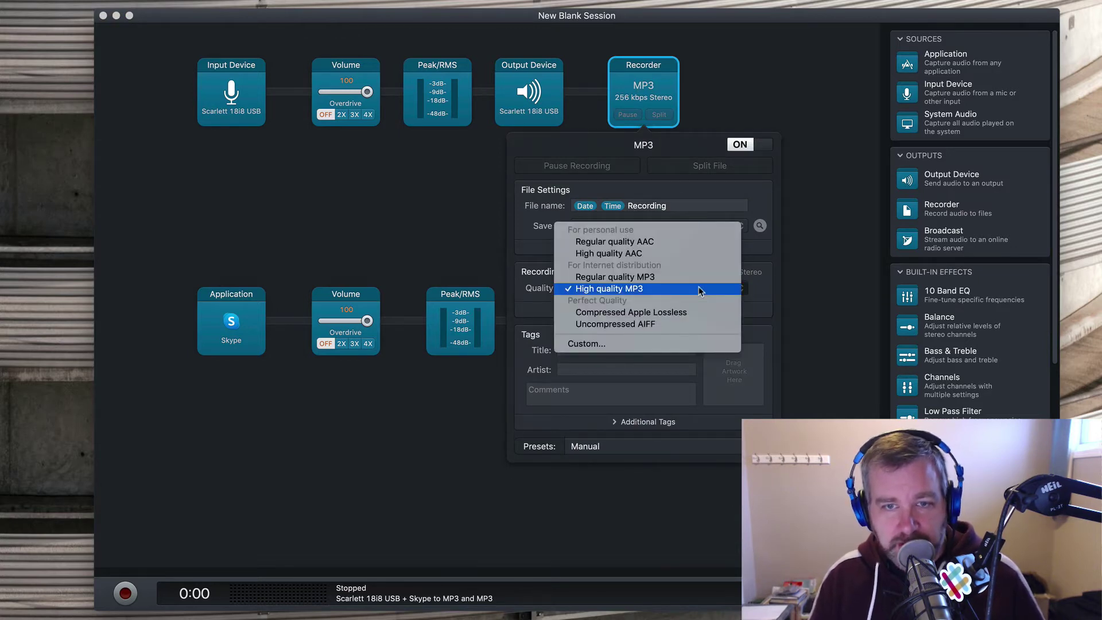
left_click(685, 324)
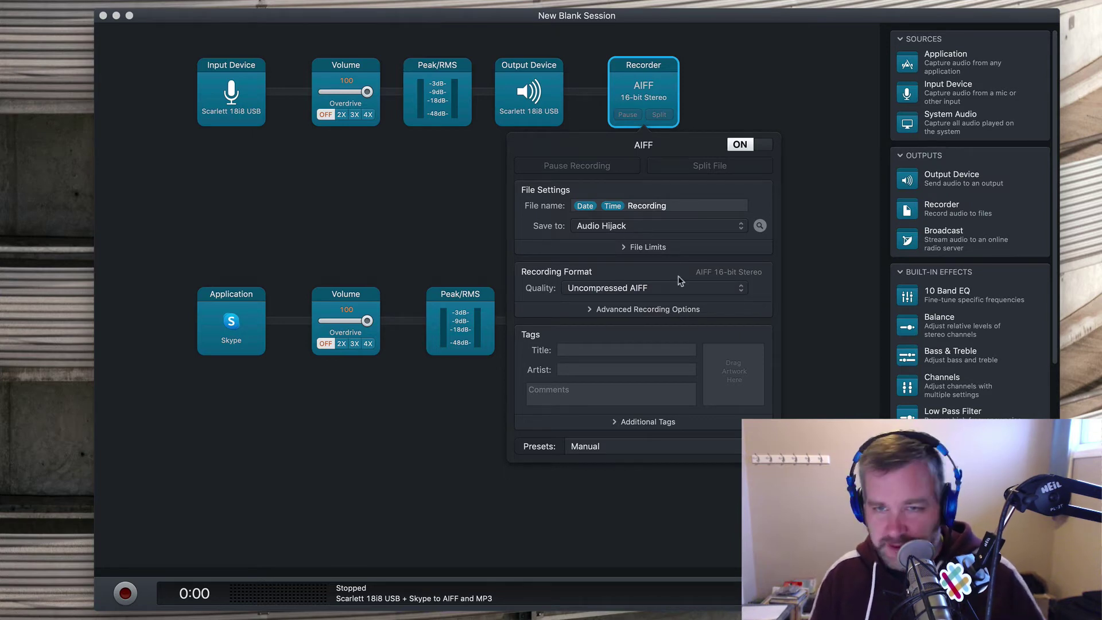
double_click(639, 310)
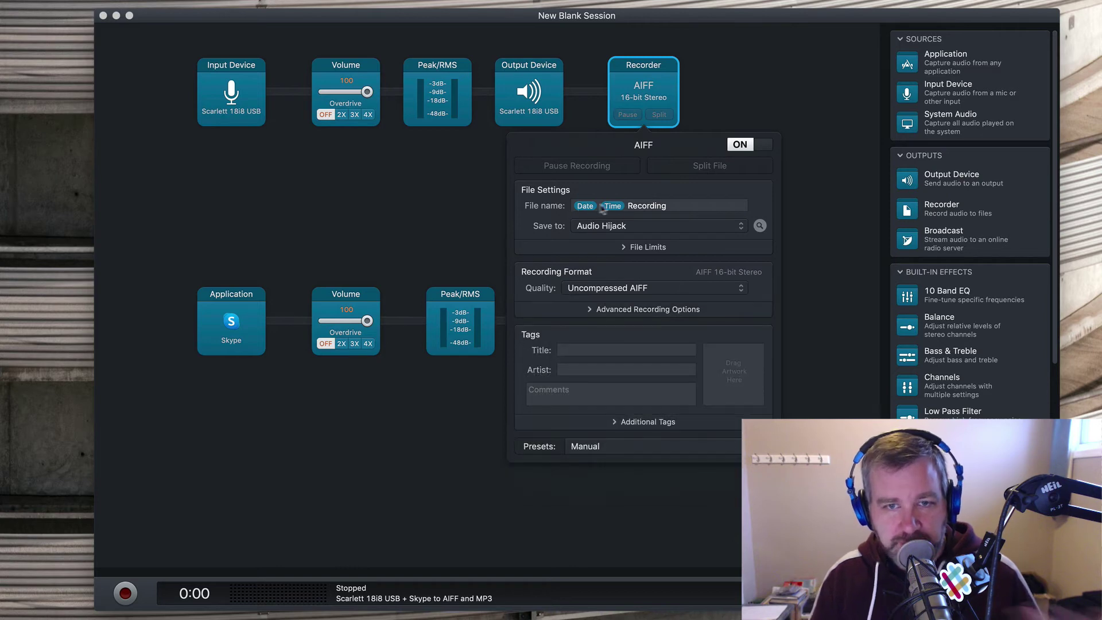
Step: Edit the mic recorder's file name so it marks the recording as the host's voice
left_click(683, 204)
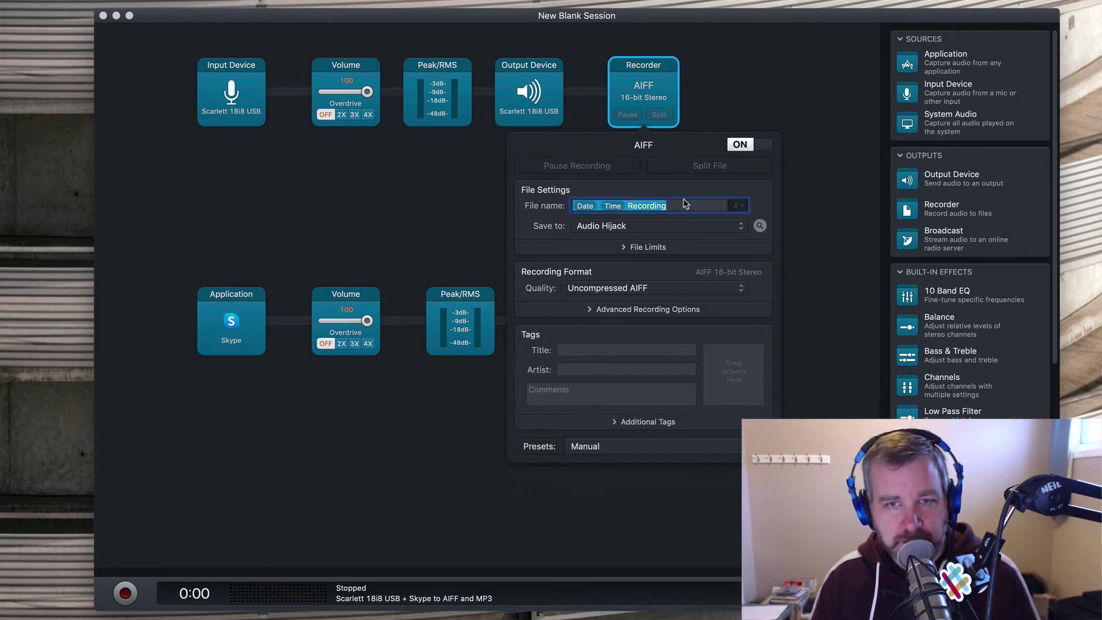
left_click(665, 205)
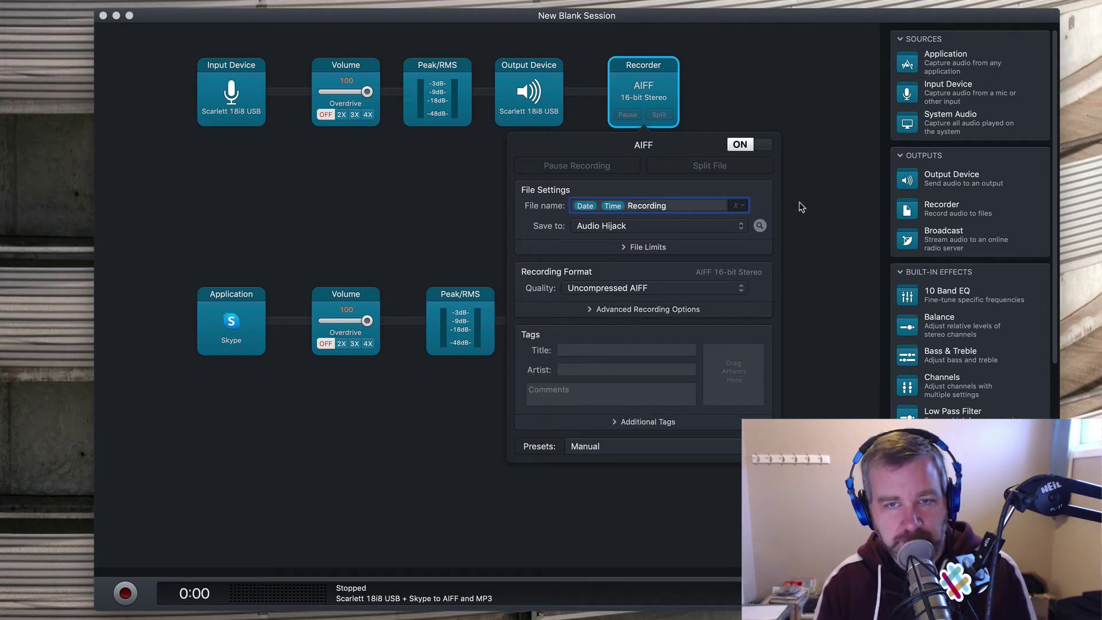
type("Matt ")
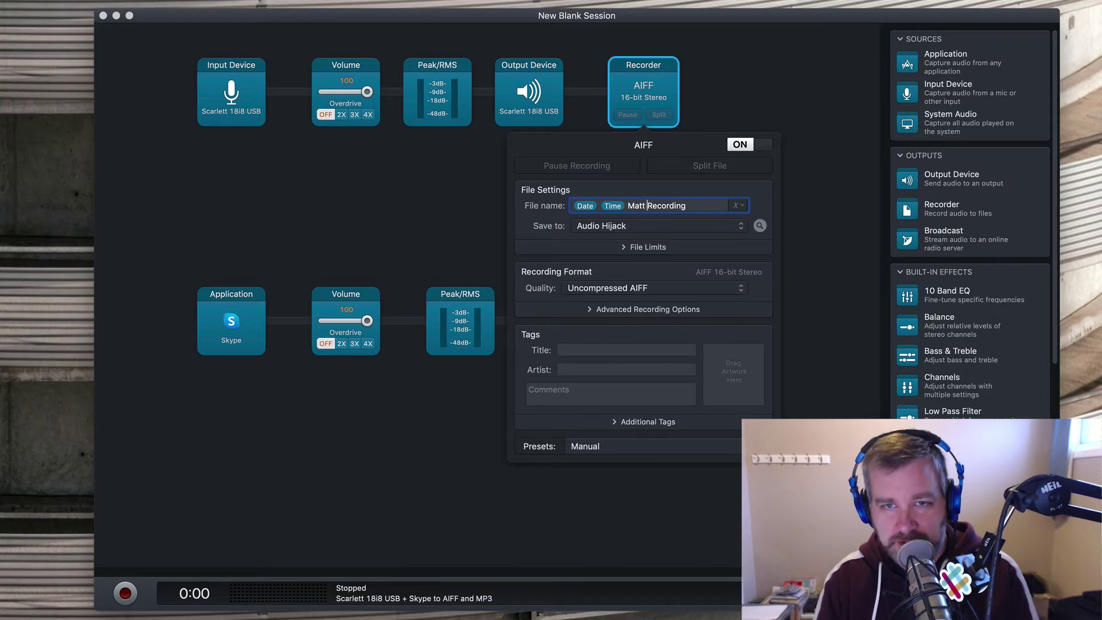
type("real")
key("BackSpace")
key("BackSpace")
key("BackSpace")
key("BackSpace")
key("BackSpace")
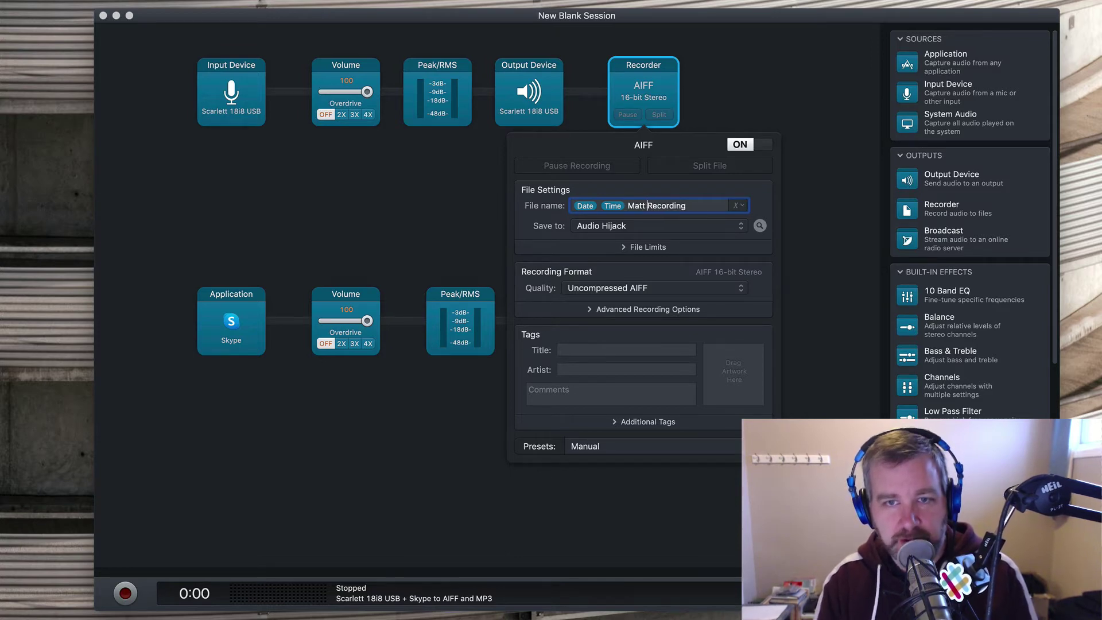
type("voice")
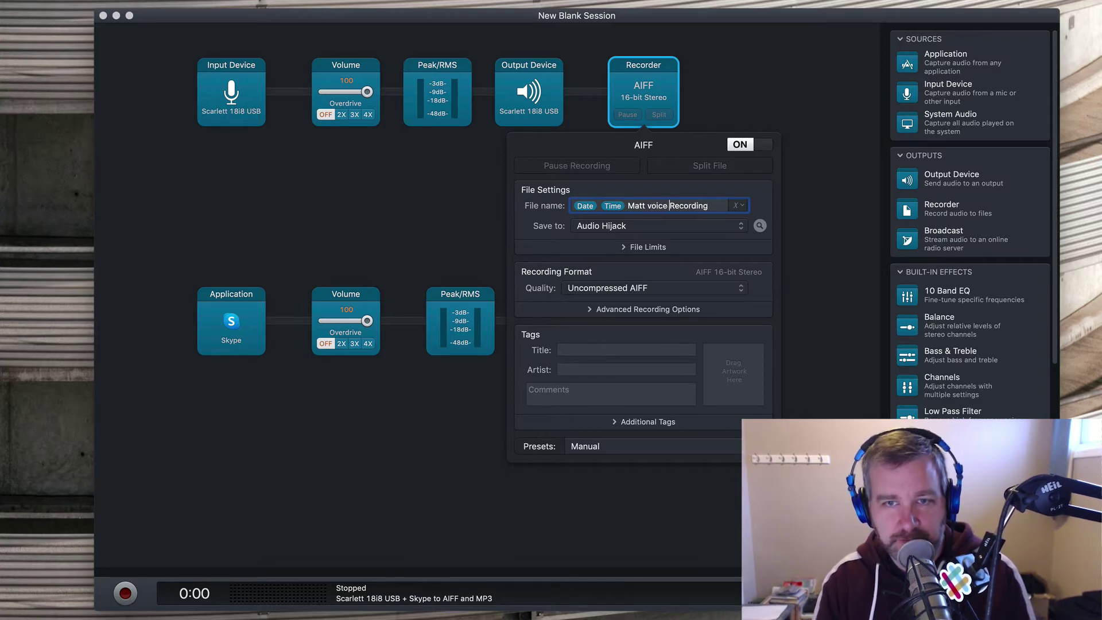
left_click(841, 277)
Step: Set the Skype recorder to Uncompressed AIFF and name its file 'Guest Recording'
left_click(661, 313)
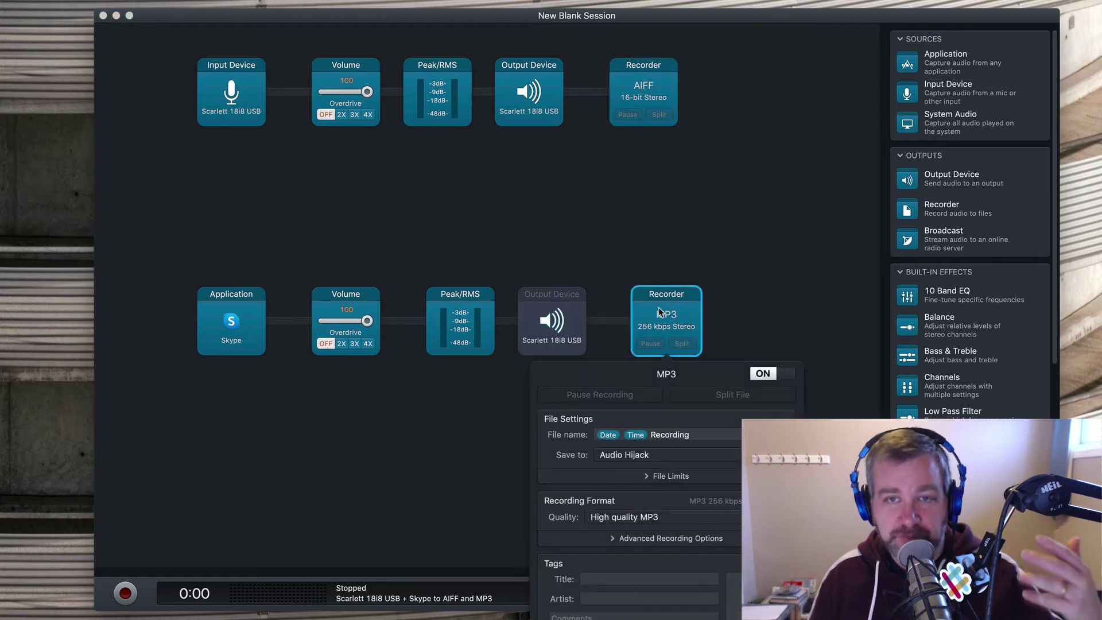
left_click(716, 459)
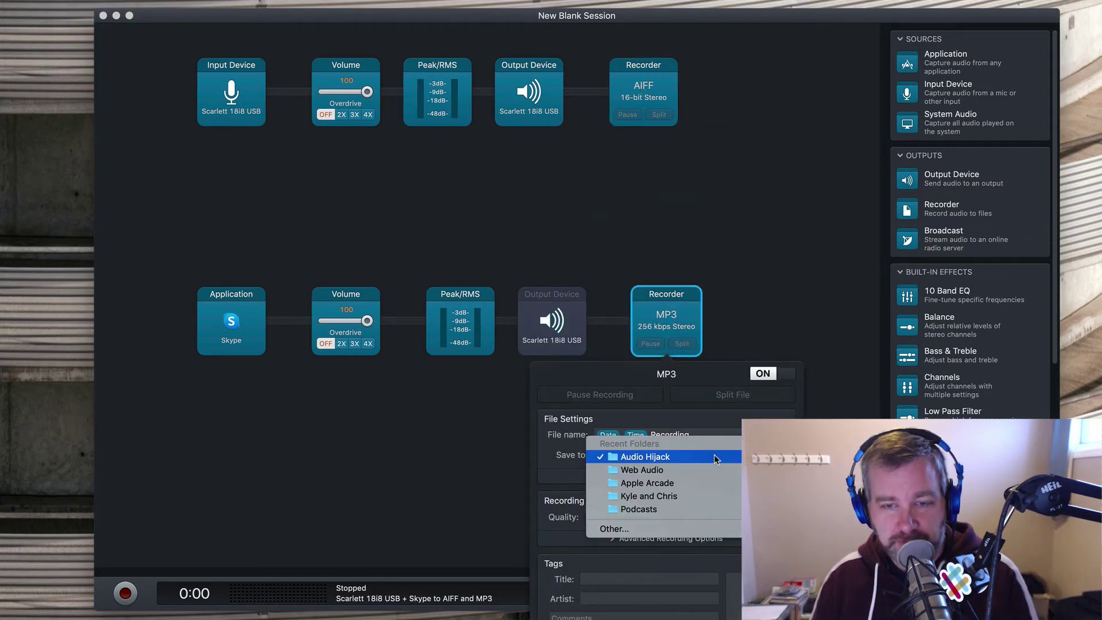
left_click(734, 408)
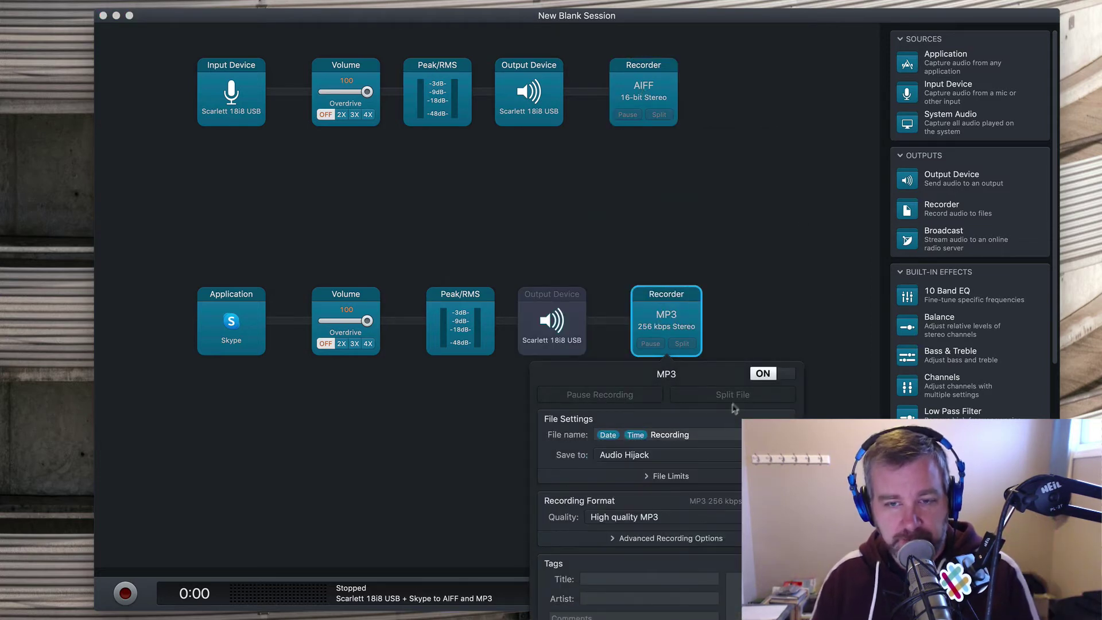
left_click(708, 519)
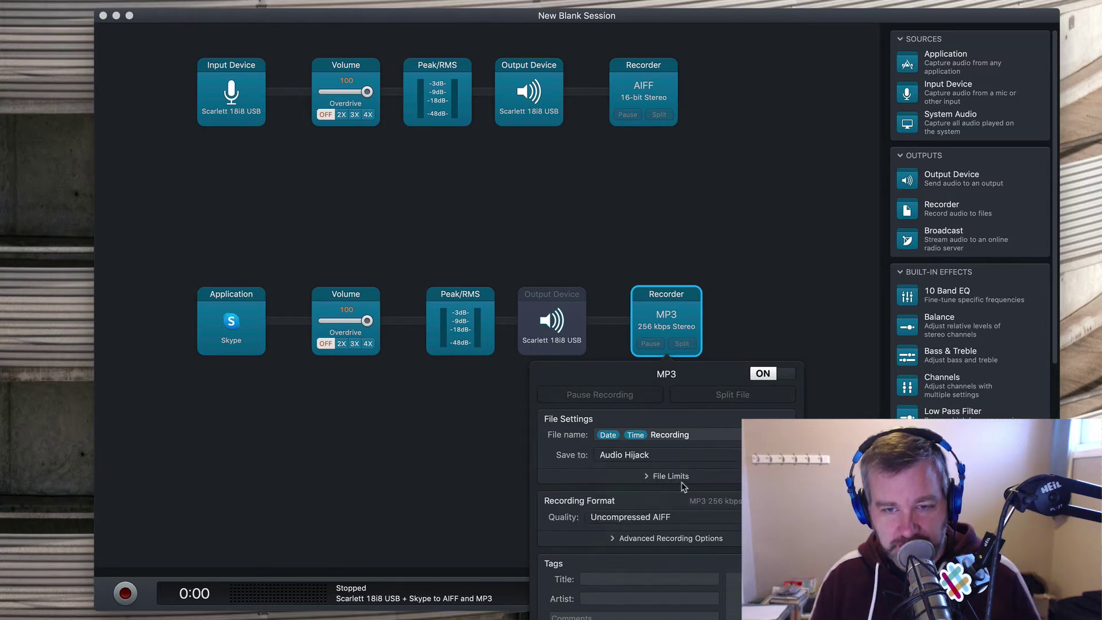
left_click(652, 435)
type("Guest")
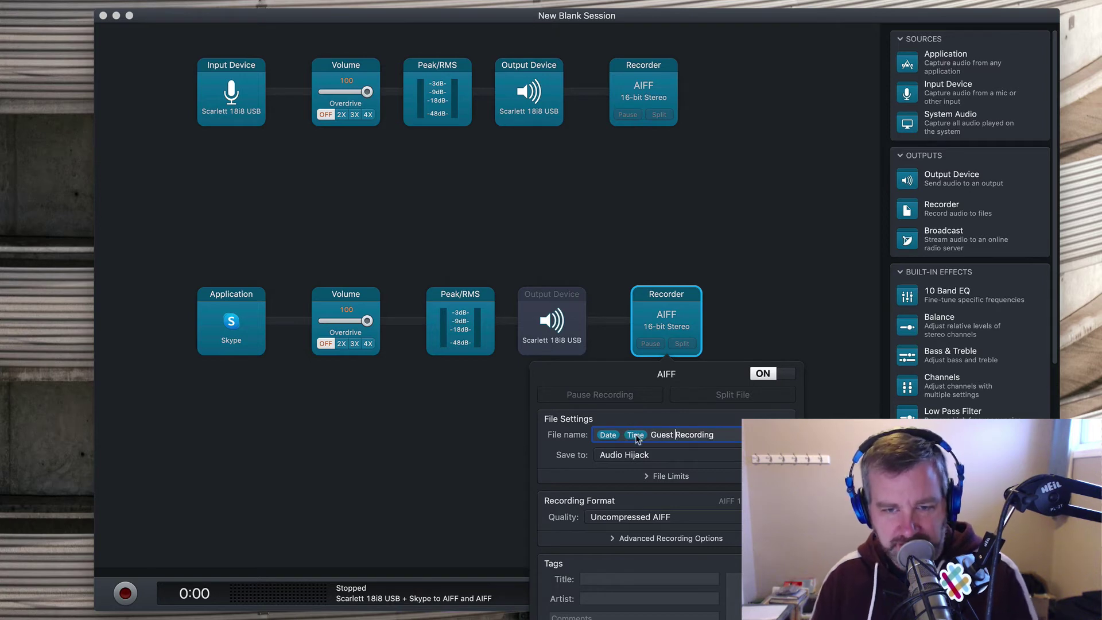
Step: Apply the PR40 recorder preset to the mic recorder, saving PR40 Recording files into Podcasts
left_click(745, 333)
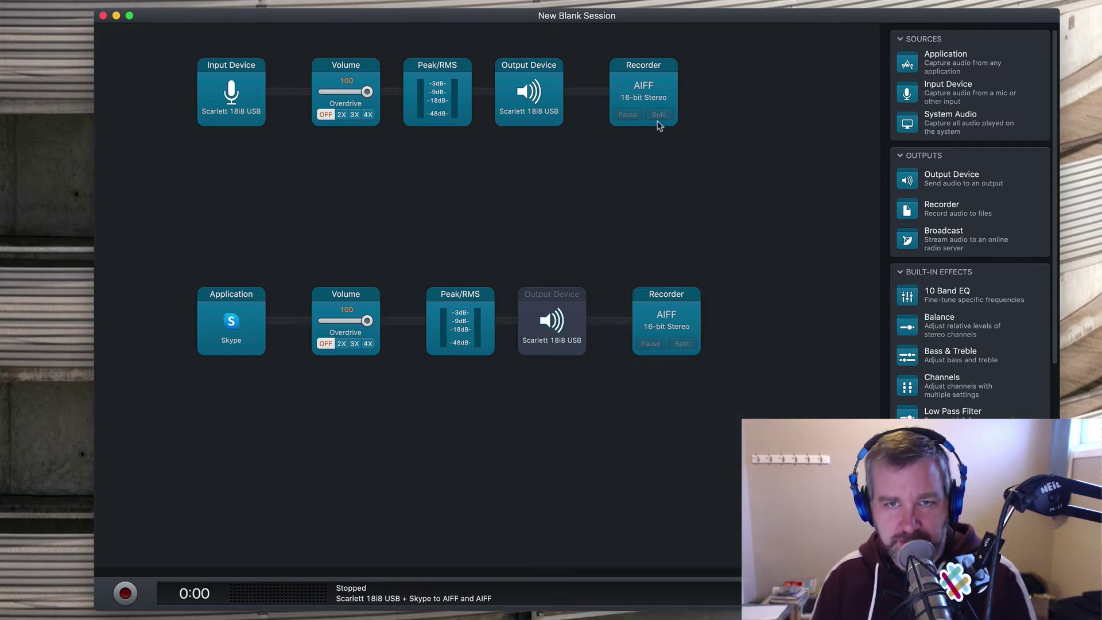
left_click(645, 96)
left_click(692, 446)
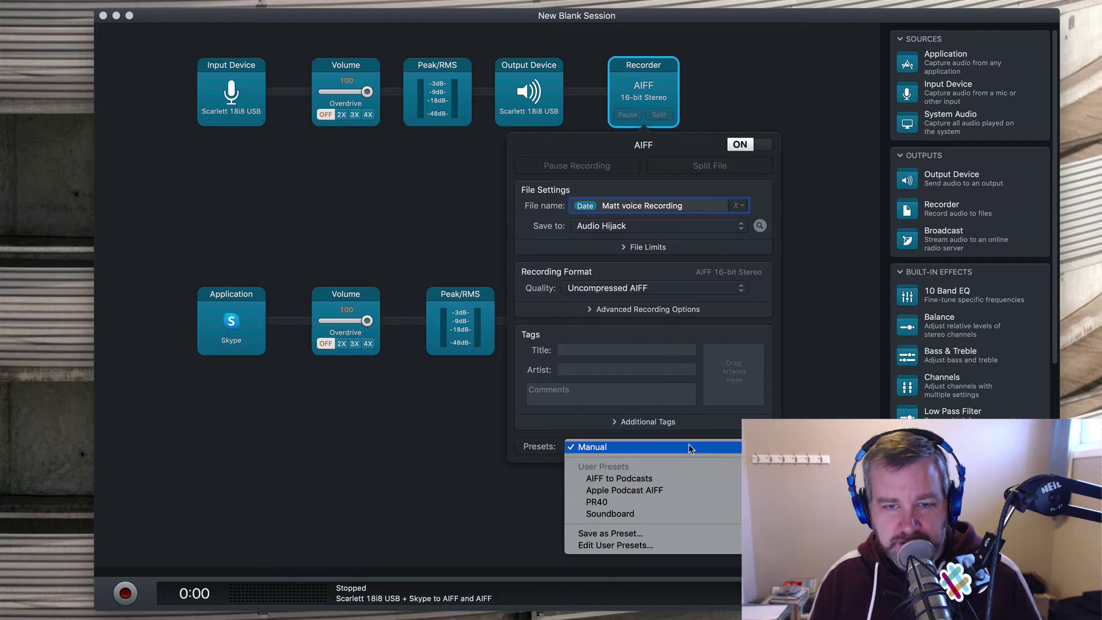
left_click(710, 502)
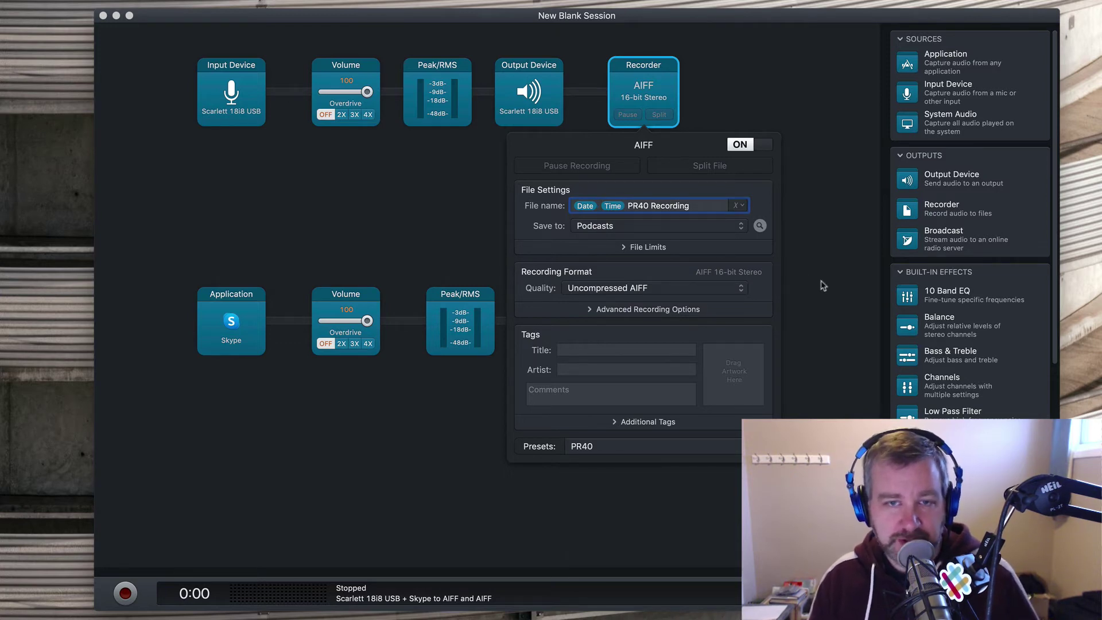
left_click(837, 323)
Step: Move the Skype recorder left so it sits directly under the mic recorder
left_click_drag(646, 318, 622, 319)
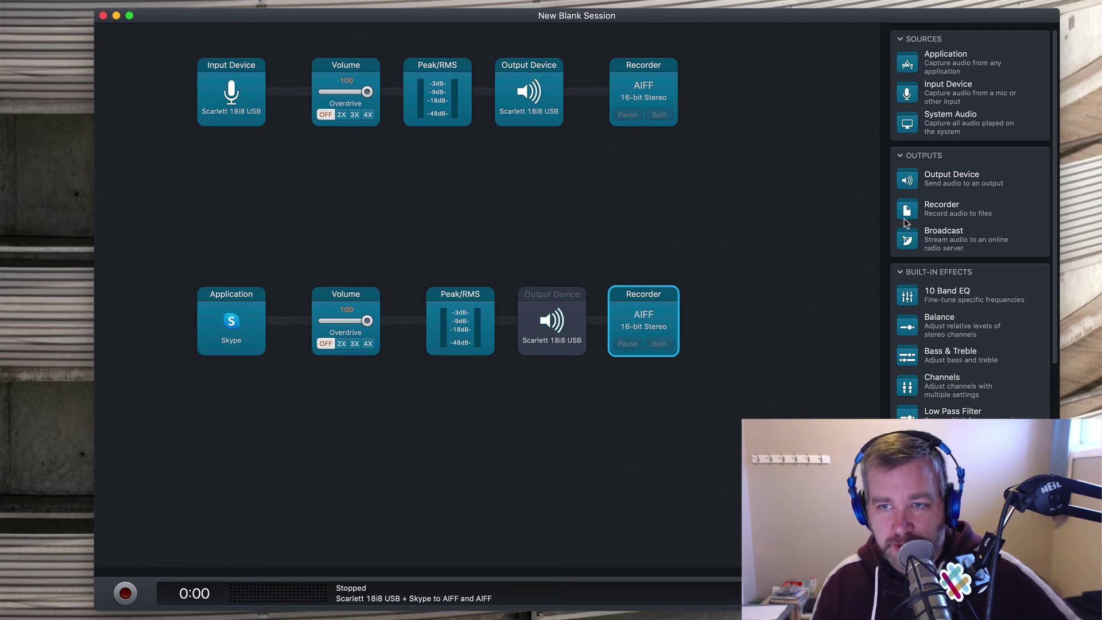
Step: Add a third MP3 Recorder fed by both the mic and Skype chains
left_click_drag(906, 217, 793, 207)
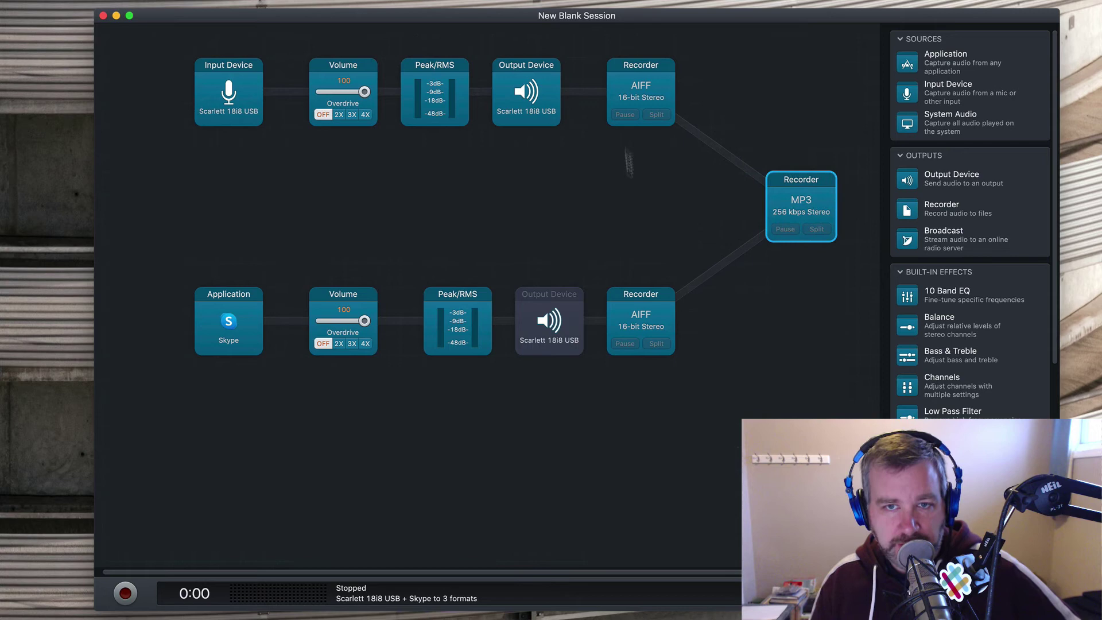
left_click(811, 217)
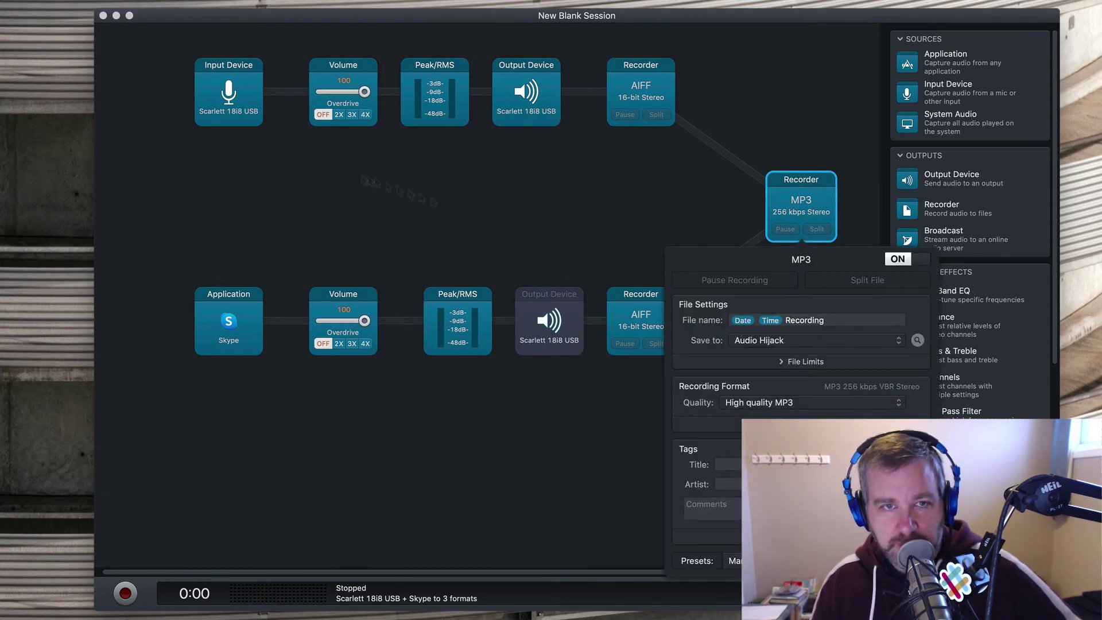
left_click(278, 167)
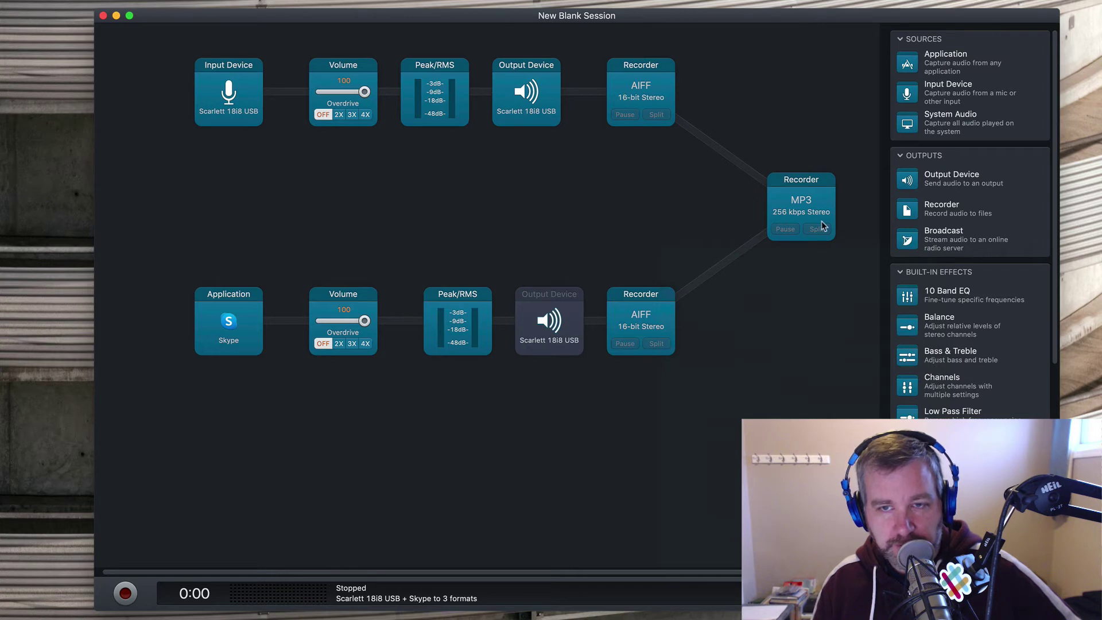
left_click(808, 186)
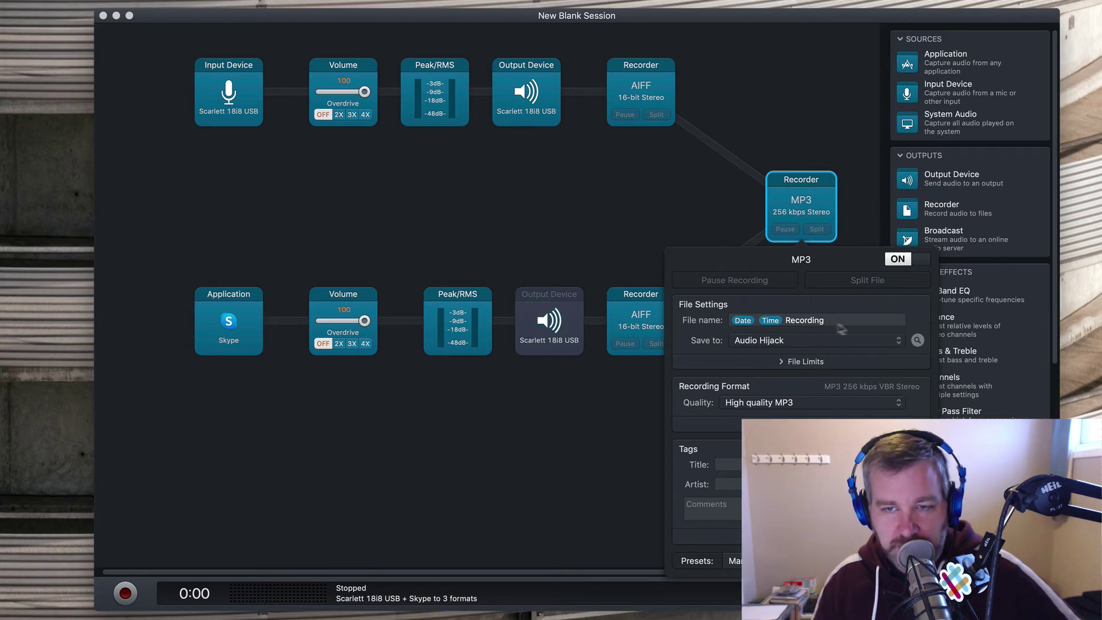
Step: Name the MP3 file 'Unified Recording' and set quality to regular 128 kbps MP3
left_click(795, 321)
key("Left")
key("Left")
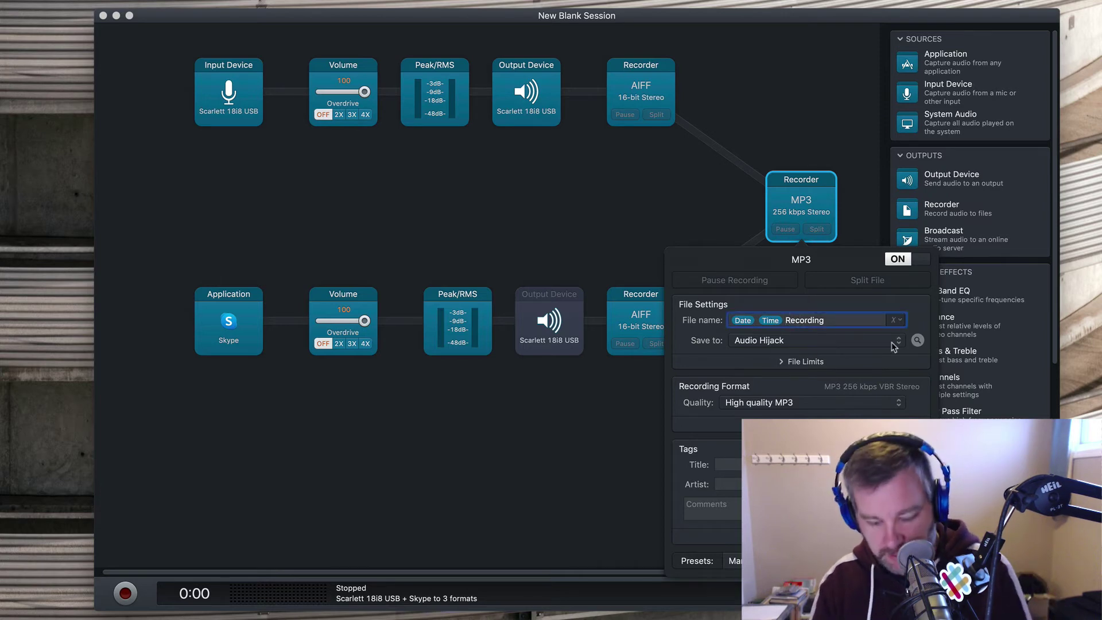
type("Unified")
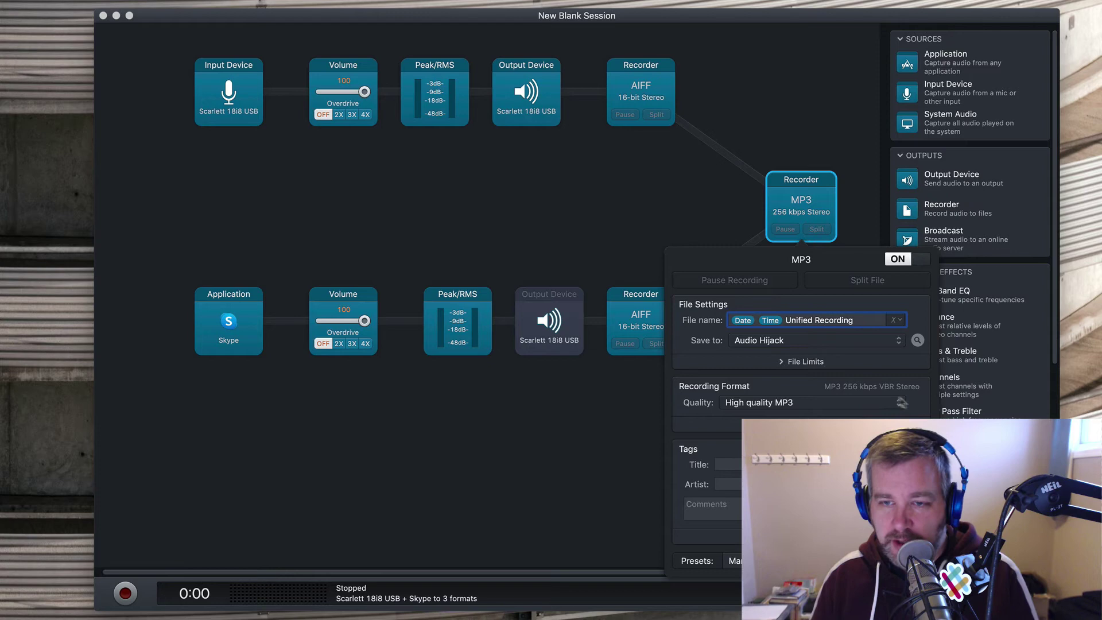
left_click(839, 403)
left_click(827, 392)
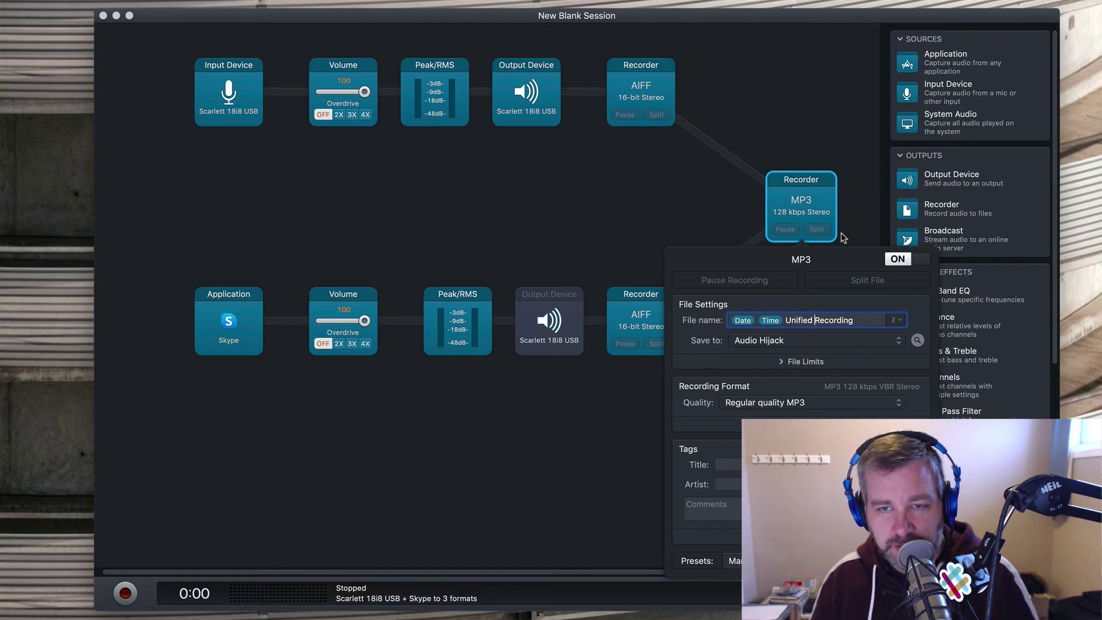
left_click(710, 232)
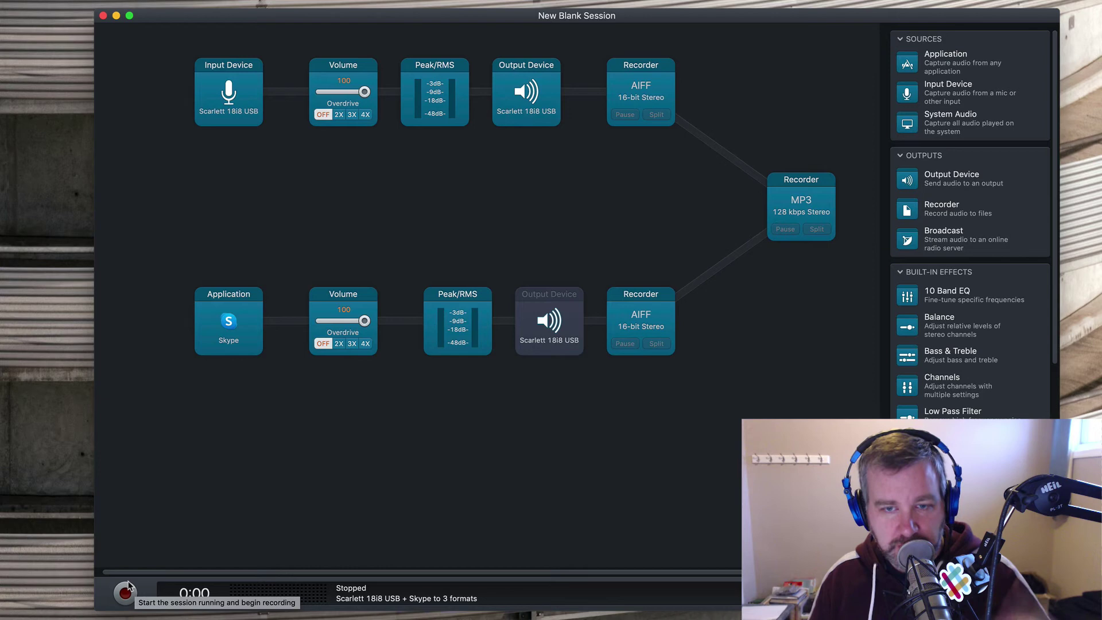
Step: Set the mic AIFF recorder to save to the Desktop, choosing it via Other
left_click(652, 80)
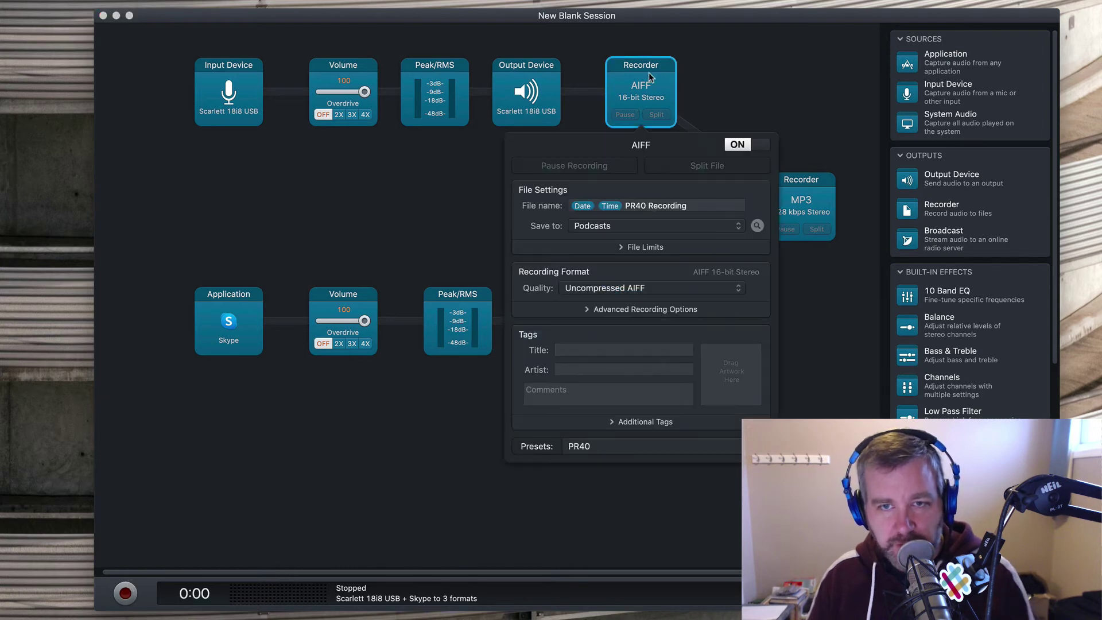
left_click(650, 226)
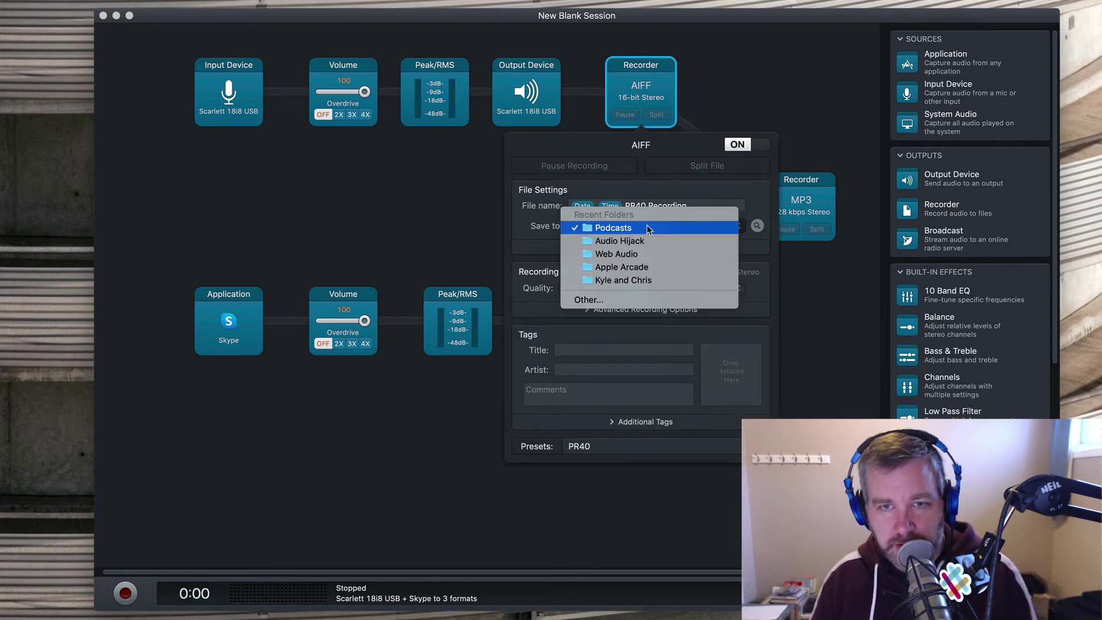
left_click(631, 301)
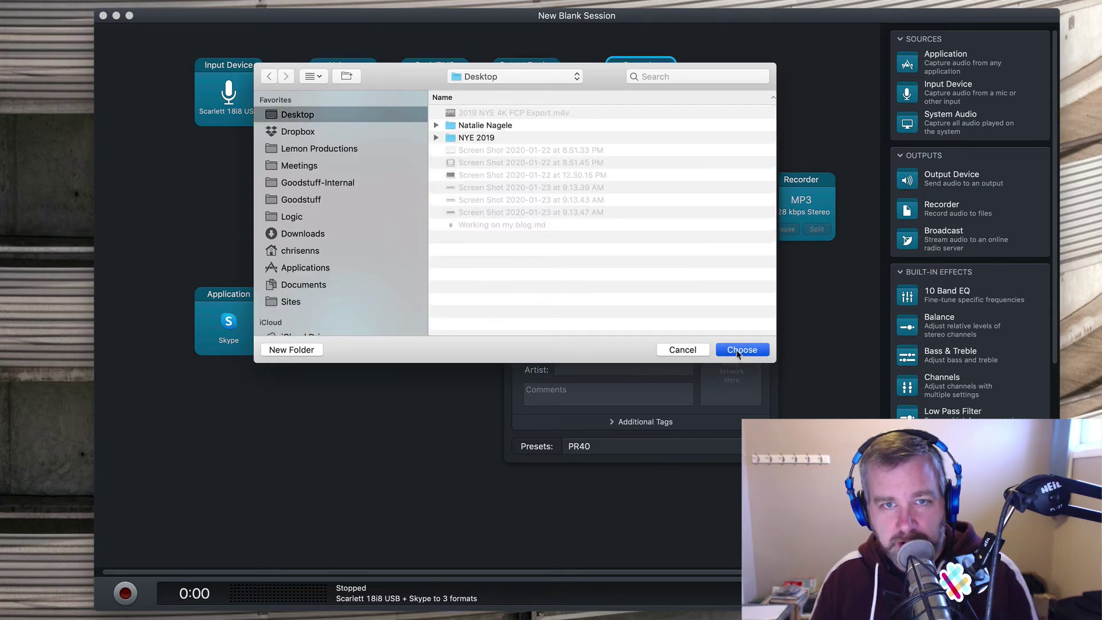
left_click(734, 352)
key("Escape")
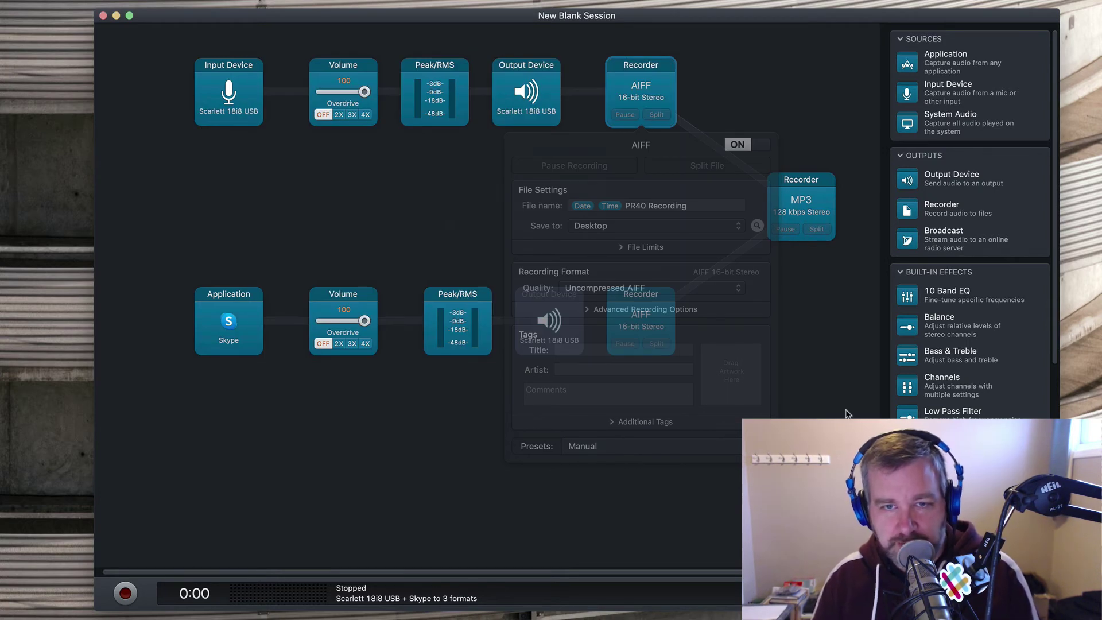
Step: Set the Skype AIFF and combined MP3 recorders to save to the Desktop as well
left_click(641, 318)
left_click(644, 455)
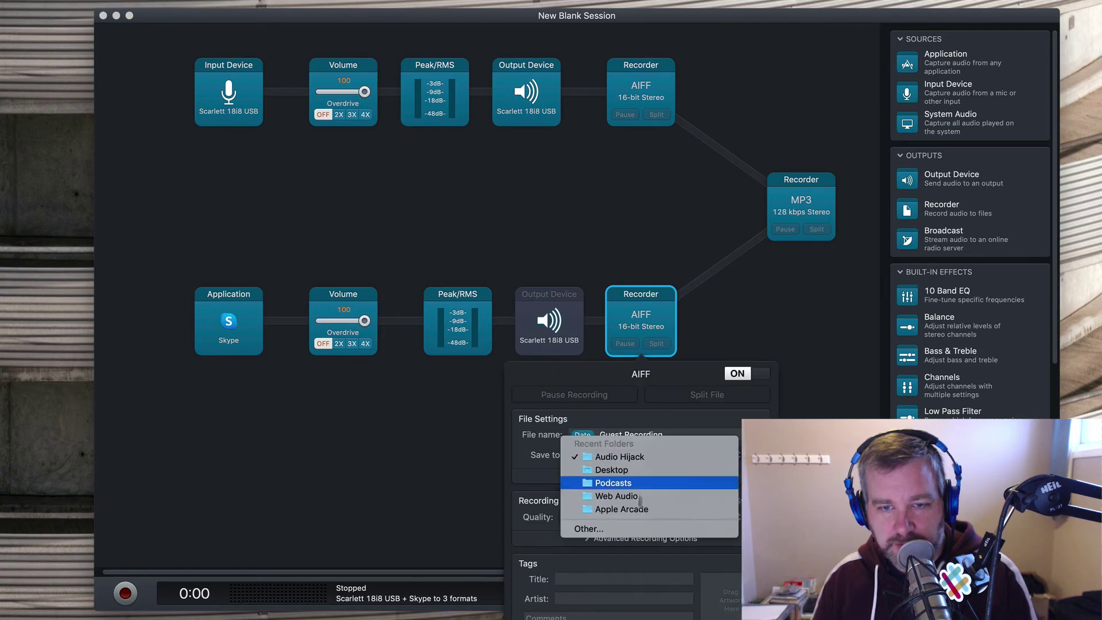
left_click(630, 471)
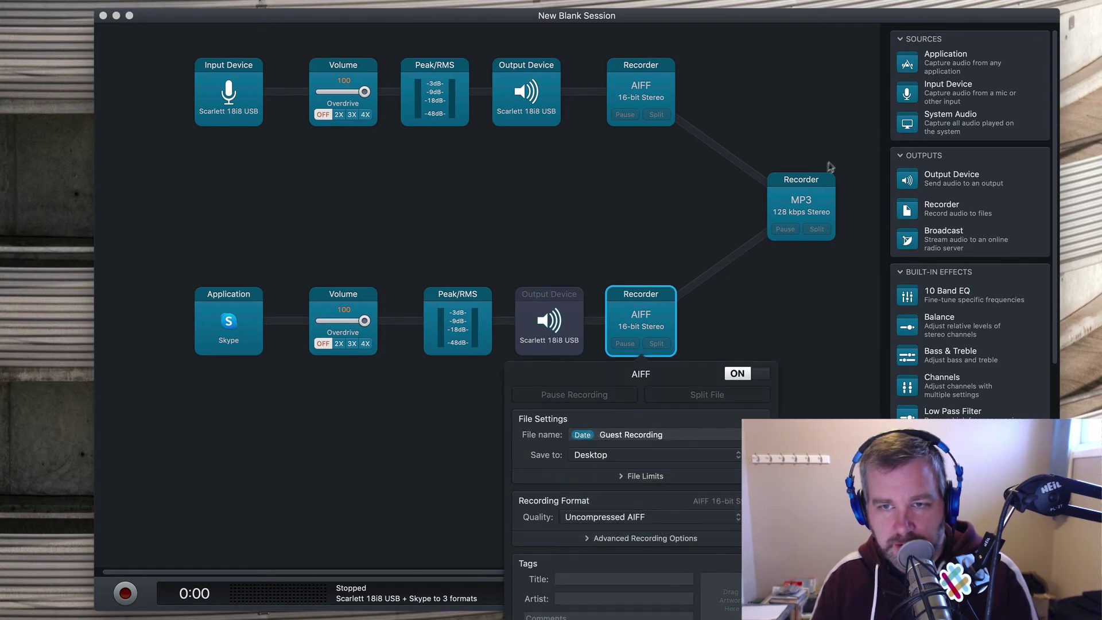
left_click(816, 187)
left_click(837, 341)
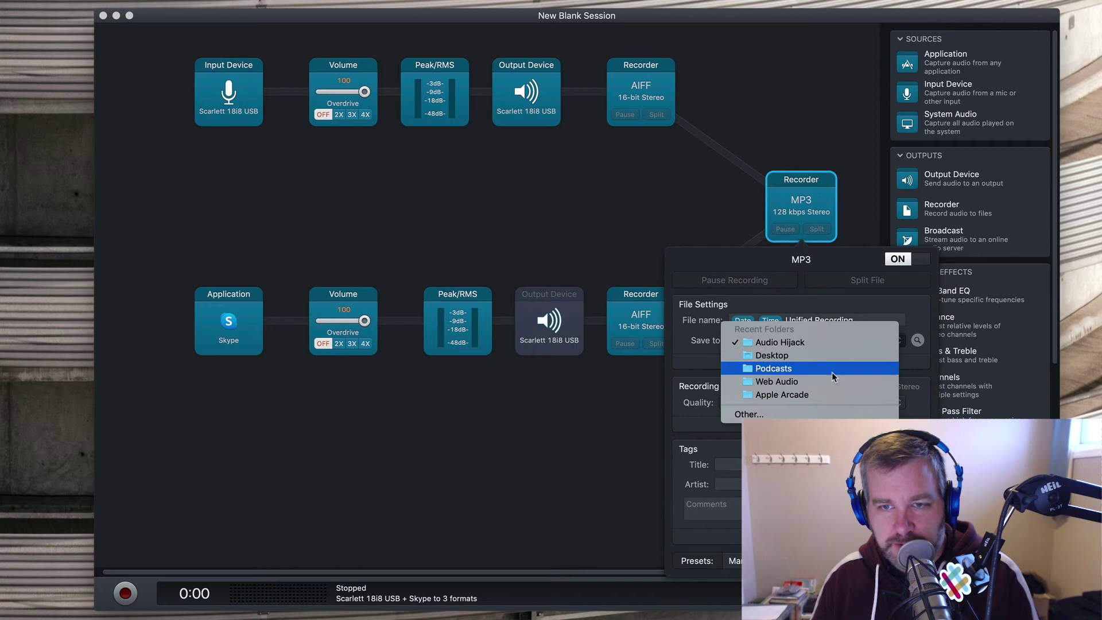
left_click(832, 359)
left_click(612, 497)
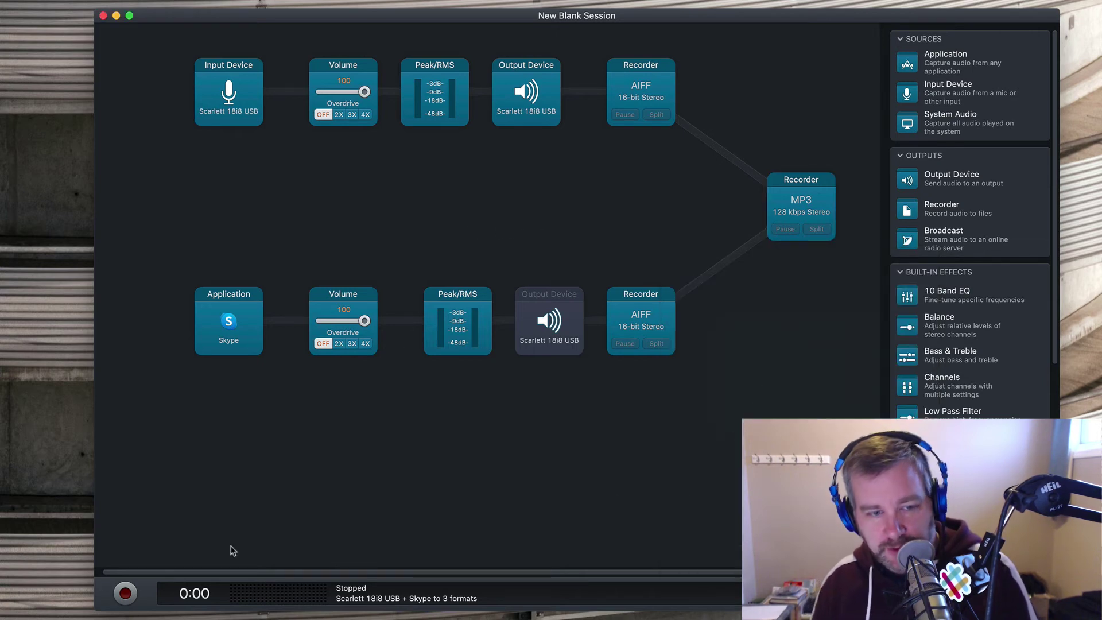
Step: Start the session recording and switch off the microphone chain's output monitoring
left_click(126, 594)
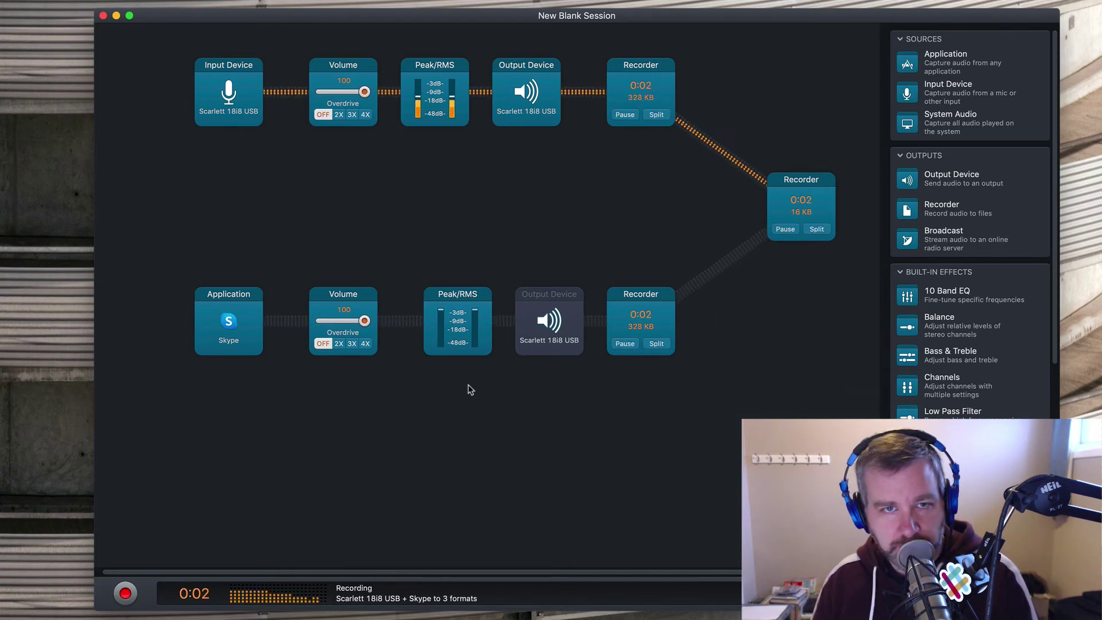
left_click(538, 118)
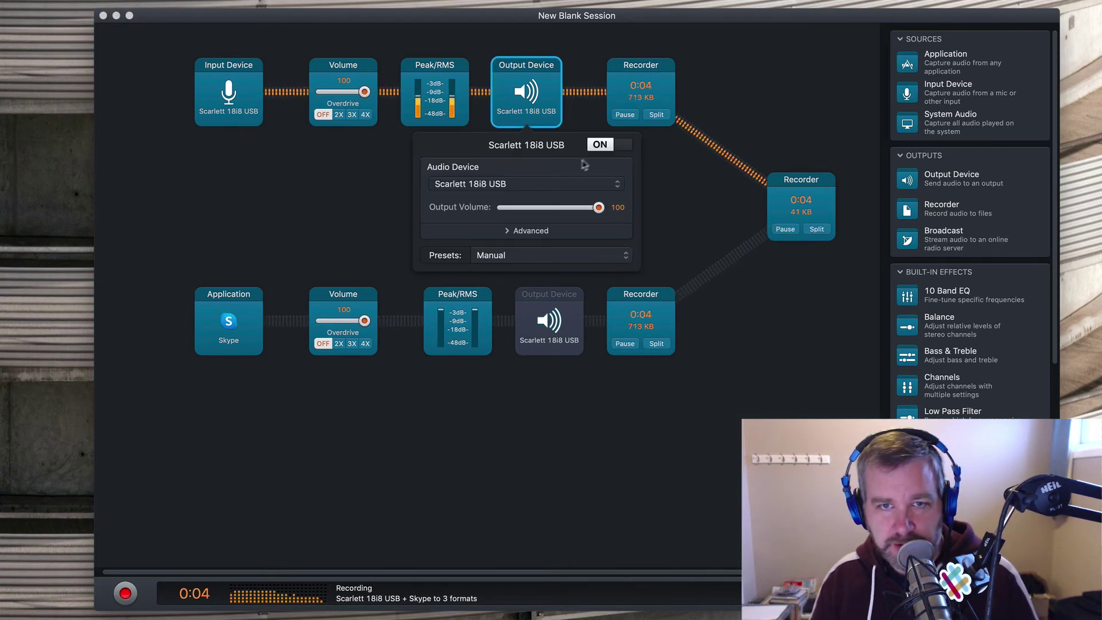
left_click(603, 145)
left_click(684, 180)
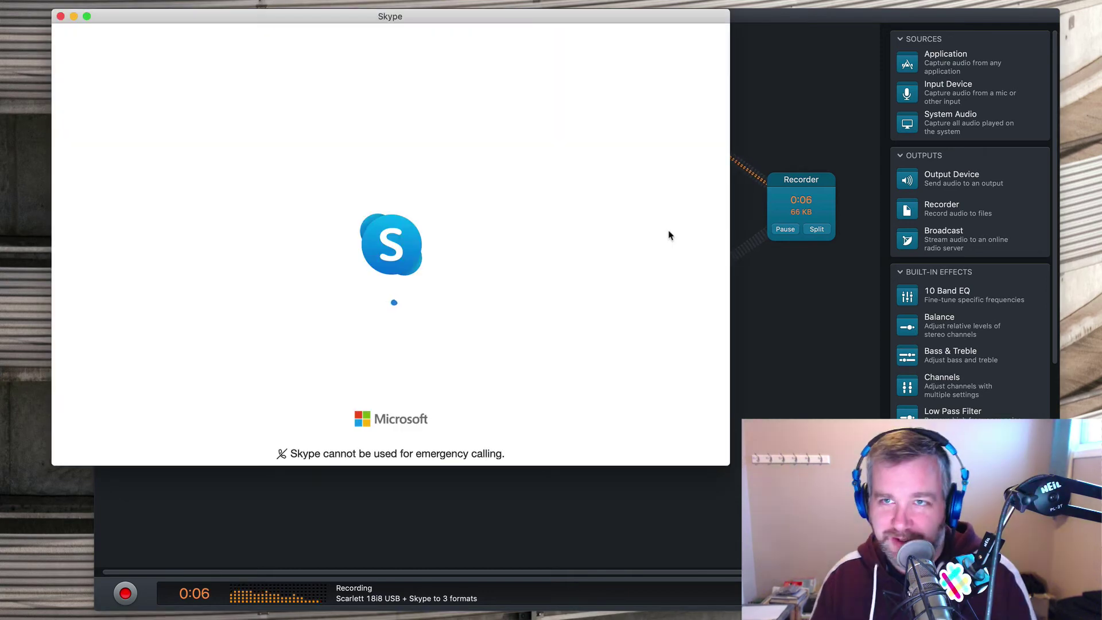
Step: Bring up Skype and dismiss the ScreenFlow warning with 'Do not show' checked
left_click(813, 350)
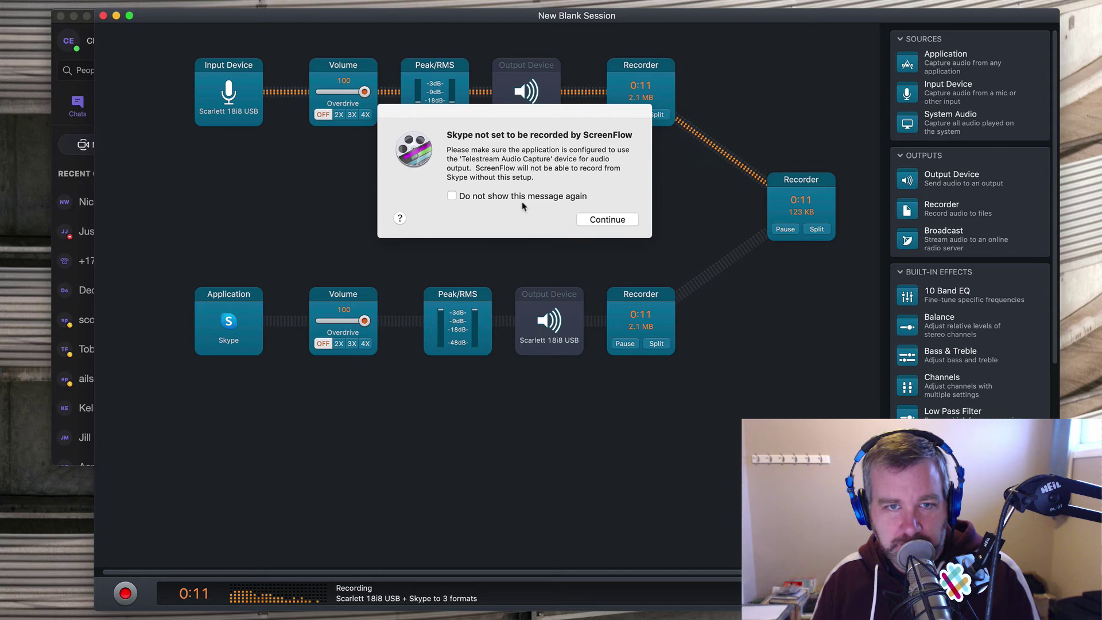
left_click(542, 196)
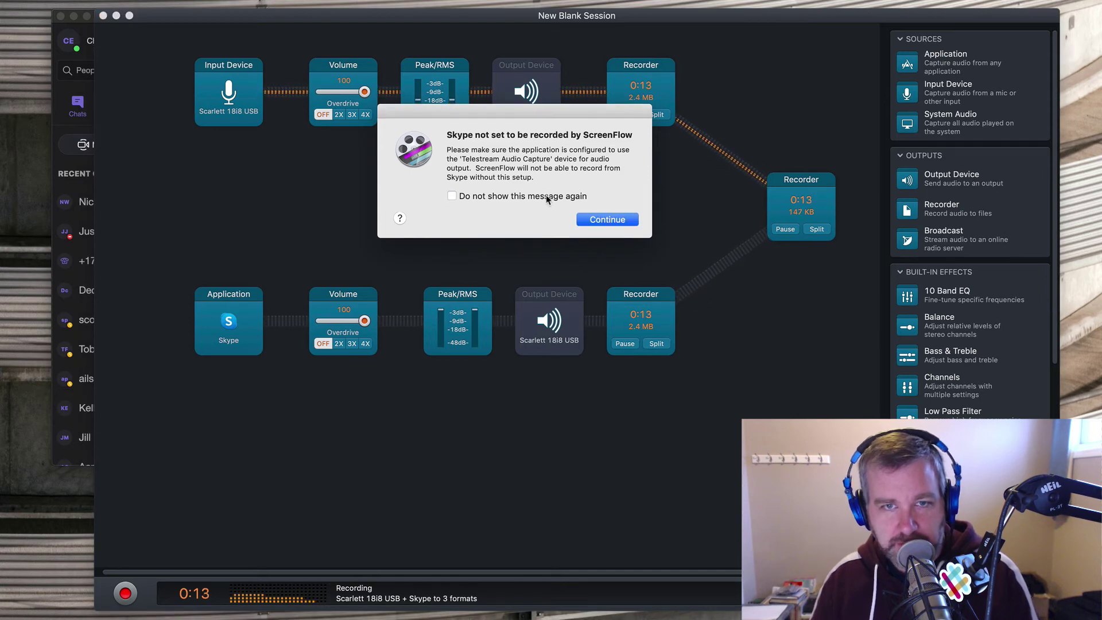
left_click(607, 220)
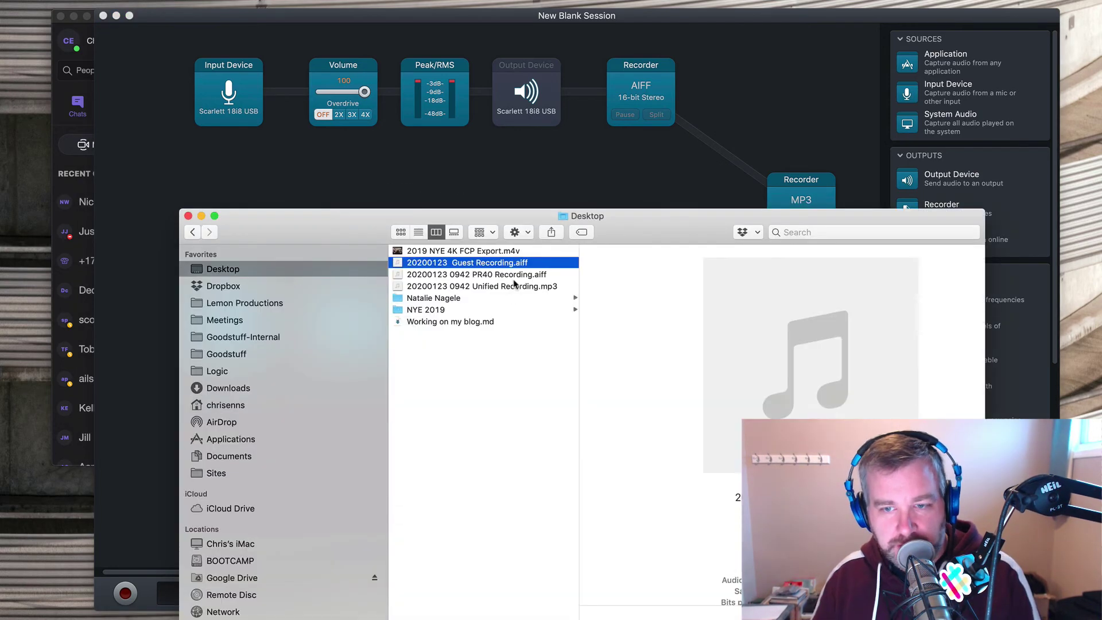
Step: Preview PR40 Recording.aiff and Unified Recording.mp3 on the Desktop, then return to Audio Hijack
left_click(481, 275)
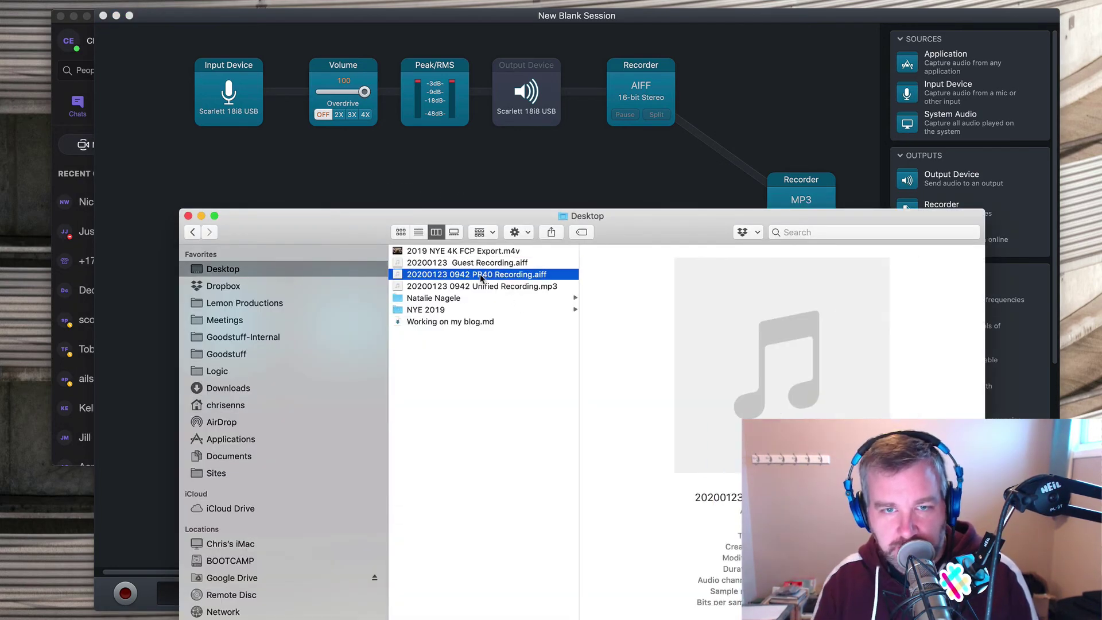
key("Down")
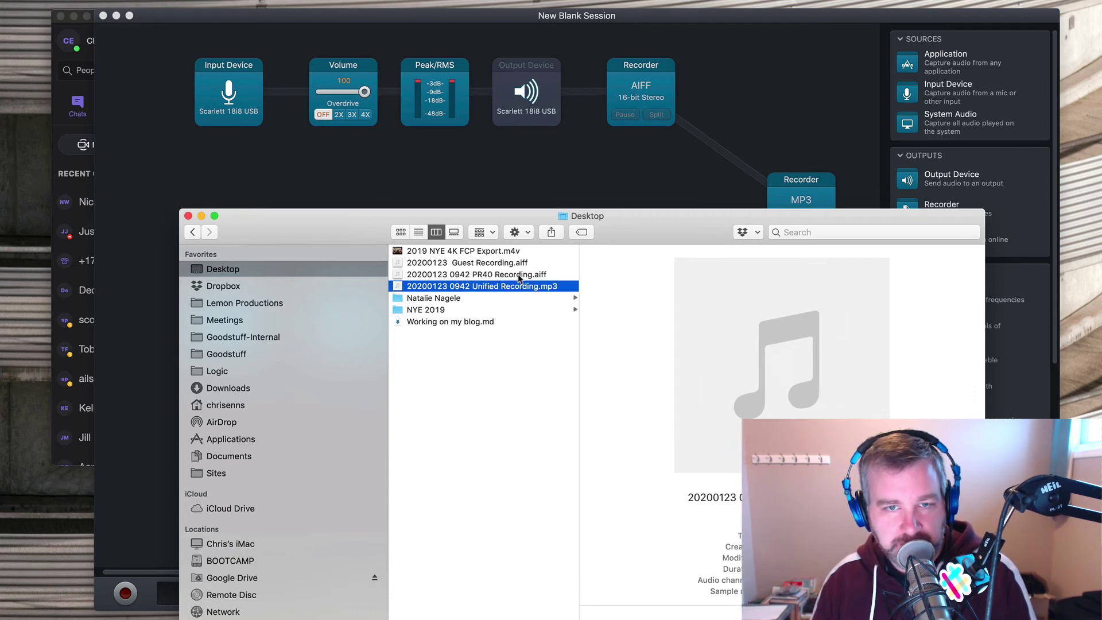
left_click(579, 165)
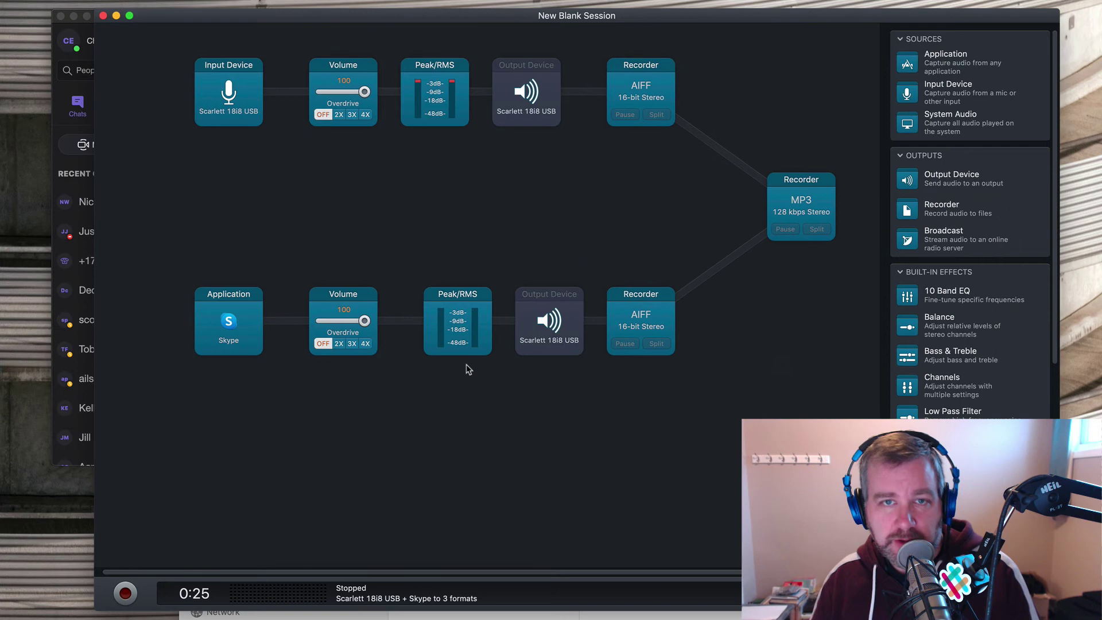